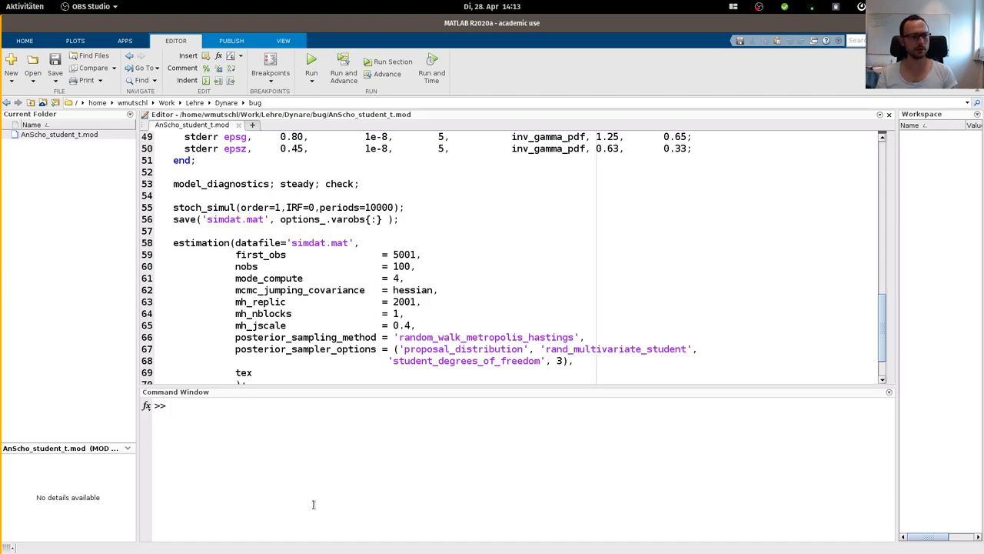
Step: Review the model's estimation options: the random-walk sampling method and the rand_multivariate_student proposal
click(361, 414)
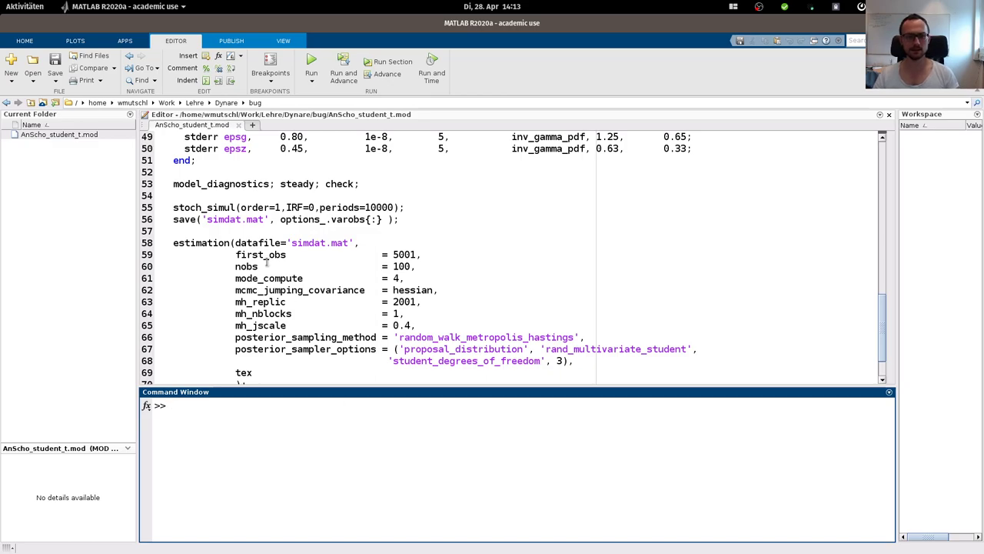
scroll(267, 262, up, 11)
scroll(267, 262, up, 4)
scroll(376, 293, down, 7)
scroll(375, 293, down, 8)
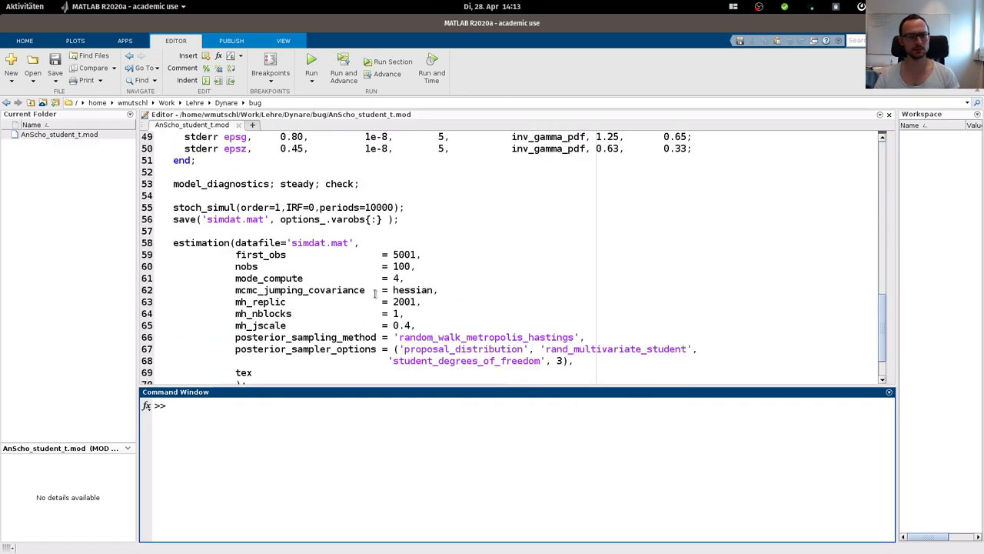
scroll(375, 293, down, 2)
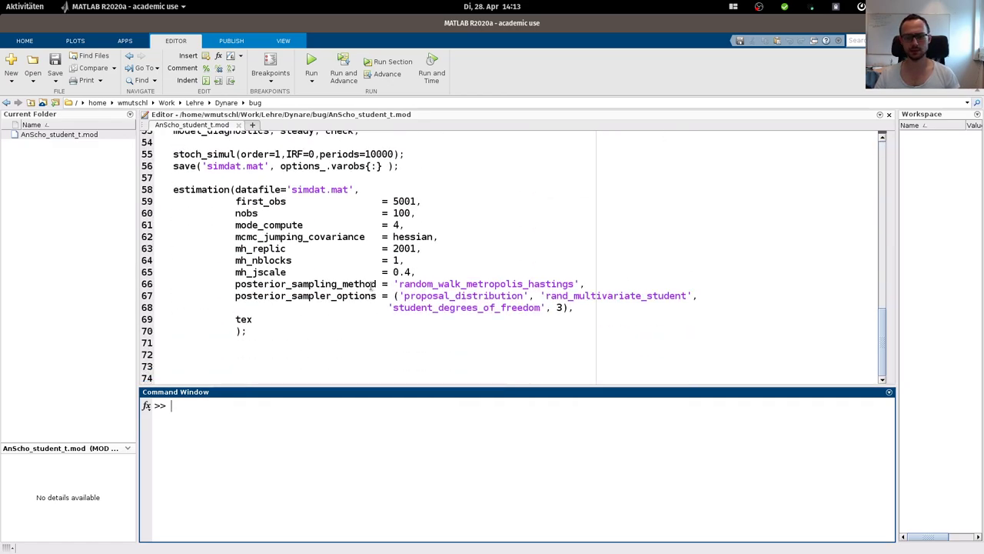
double_click(493, 283)
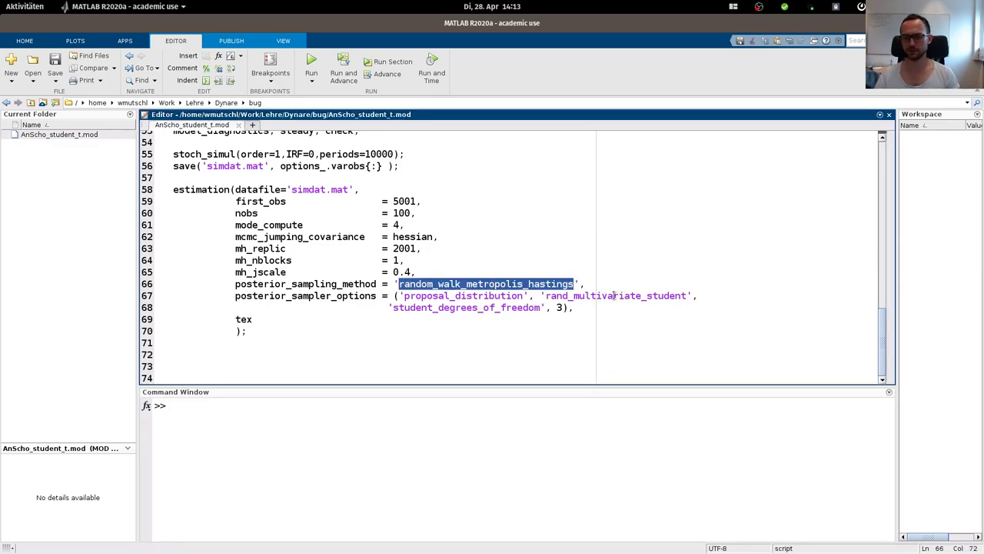
double_click(614, 296)
Step: Enter 'dynare AnScho_student_t' at the Command Window prompt
key(Down)
key(Down)
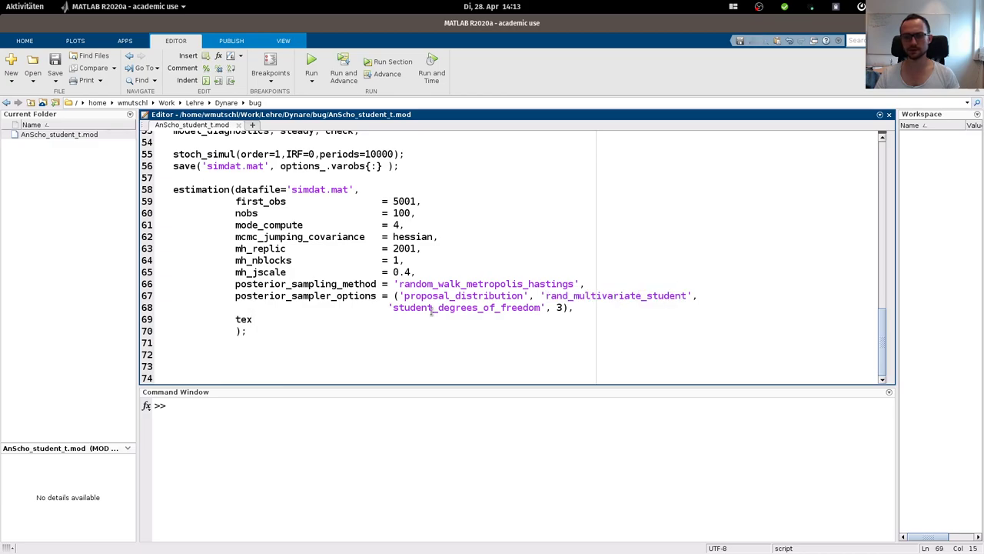
click(248, 471)
text(dynar)
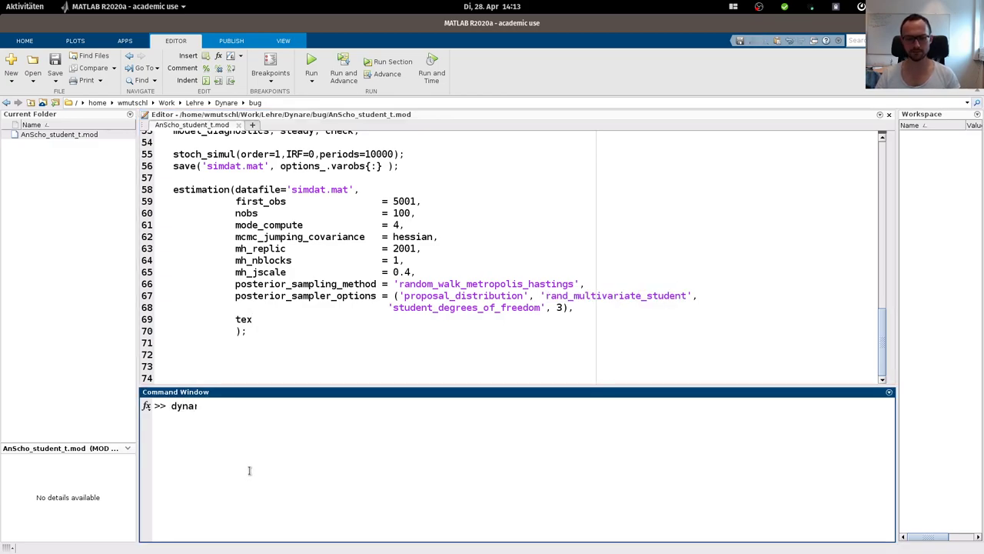
text(e AnScho)
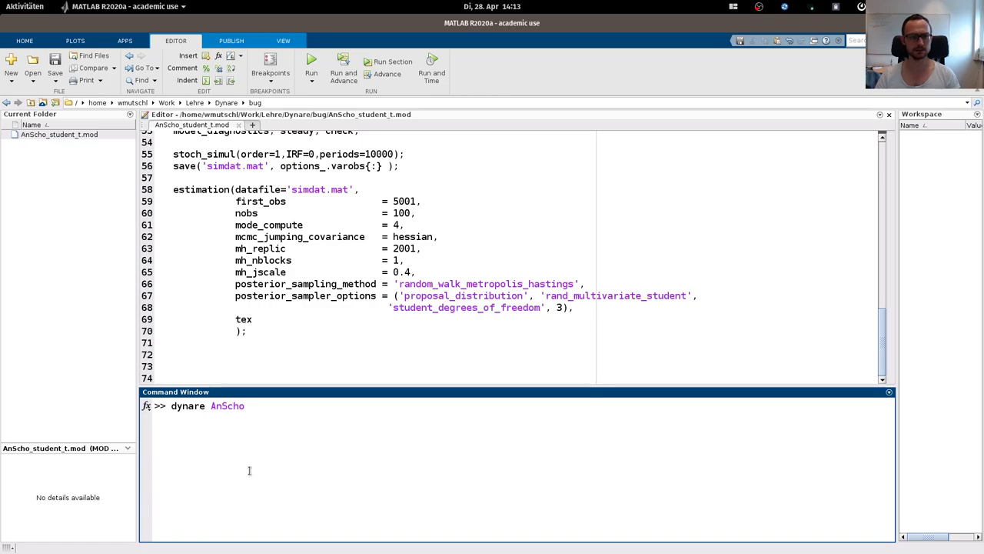
text(_student_t)
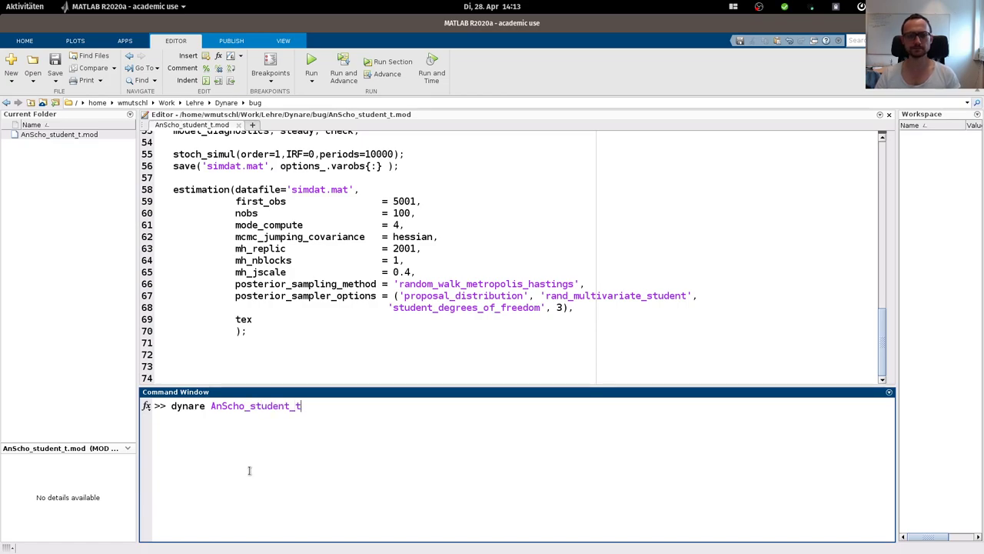
Step: Run the Dynare estimation into Metropolis-Hastings sampling, then switch to the Dynare manual in Firefox
key(Return)
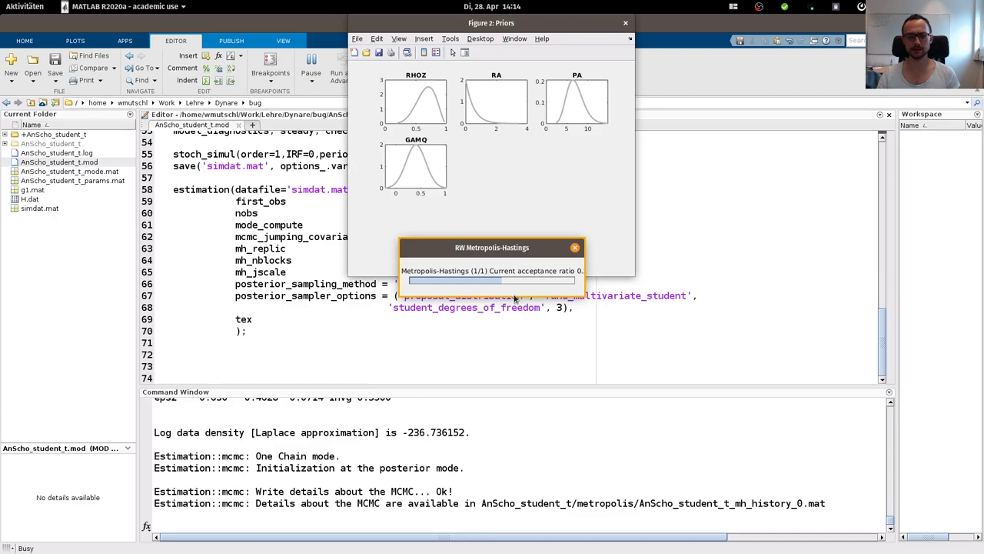
key(super)
key(super)
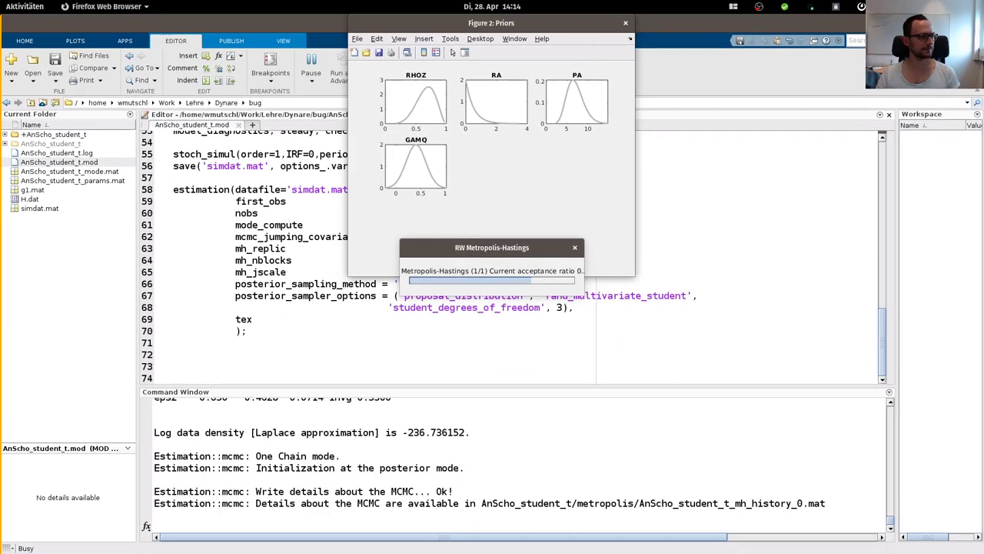
key(alt+Tab)
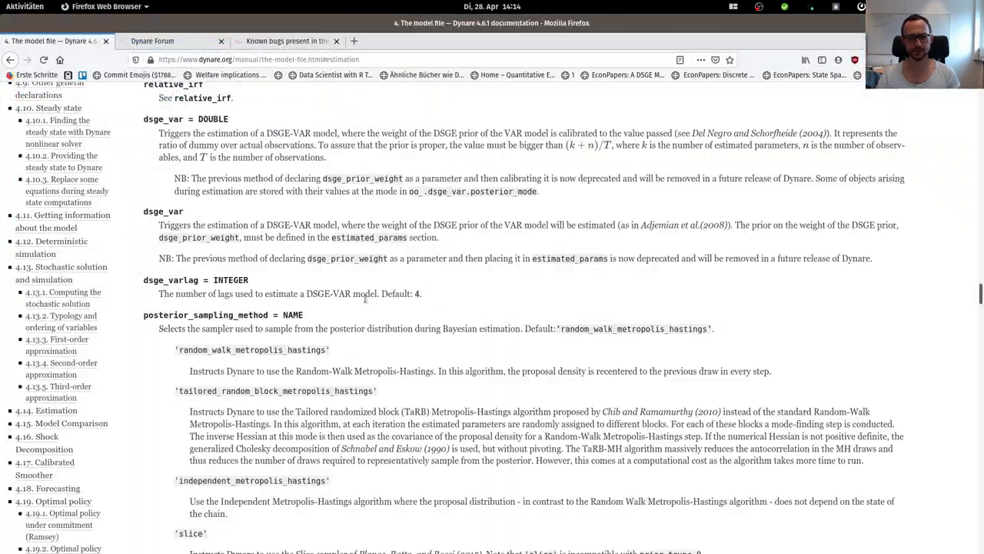
Step: Find posterior_sampling_method in the manual and copy 'tailored_random_block_metropolis_hastings'
scroll(458, 346, down, 2)
scroll(265, 245, down, 1)
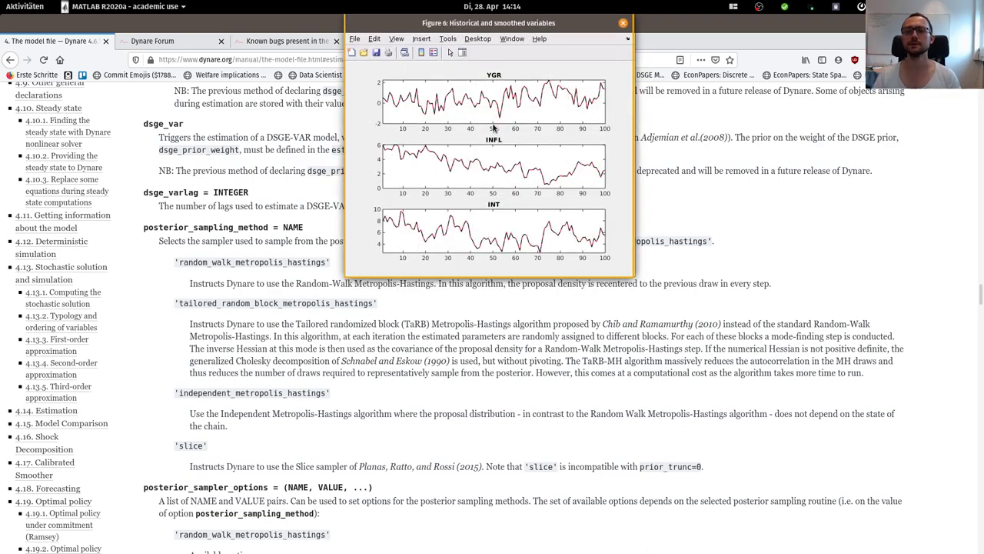
click(256, 248)
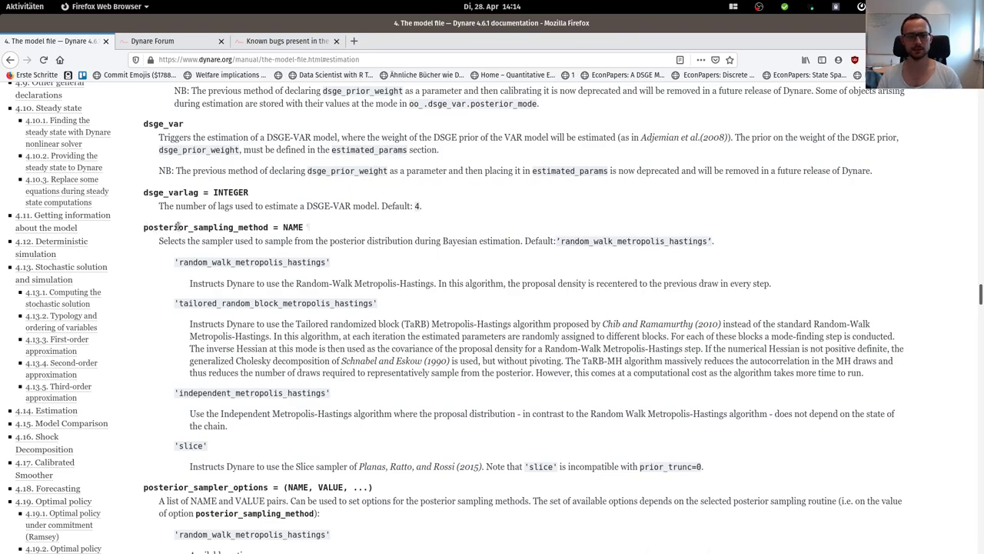
double_click(204, 227)
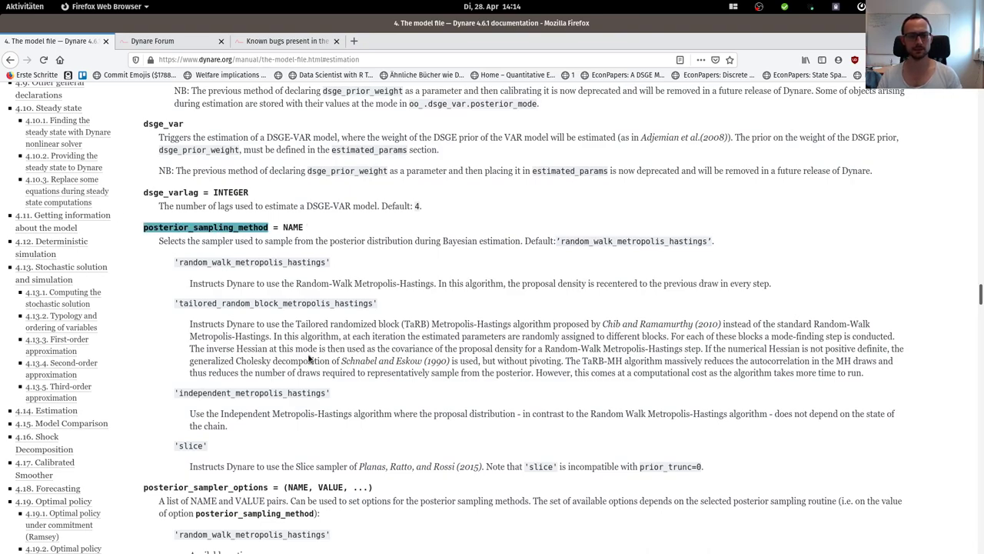
double_click(299, 262)
double_click(299, 303)
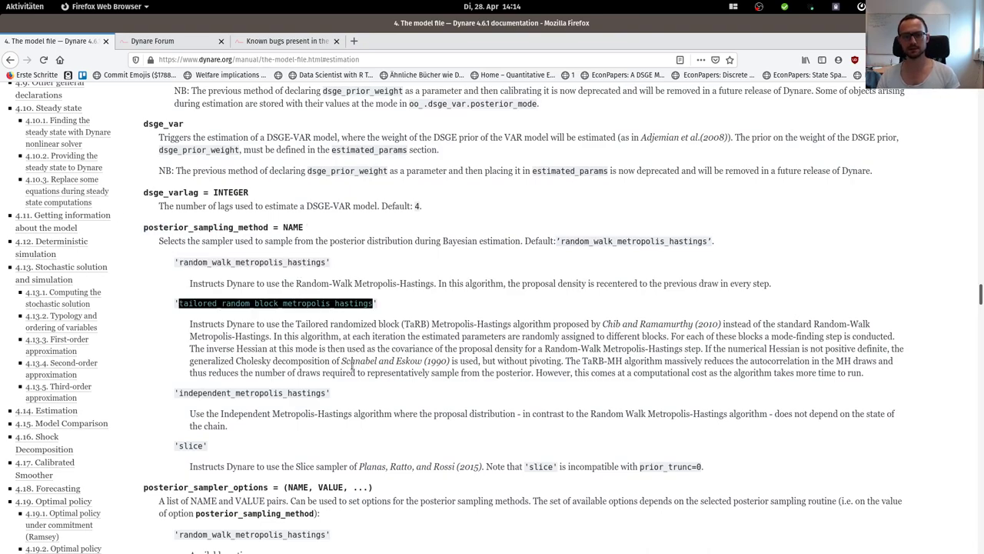
click(336, 302)
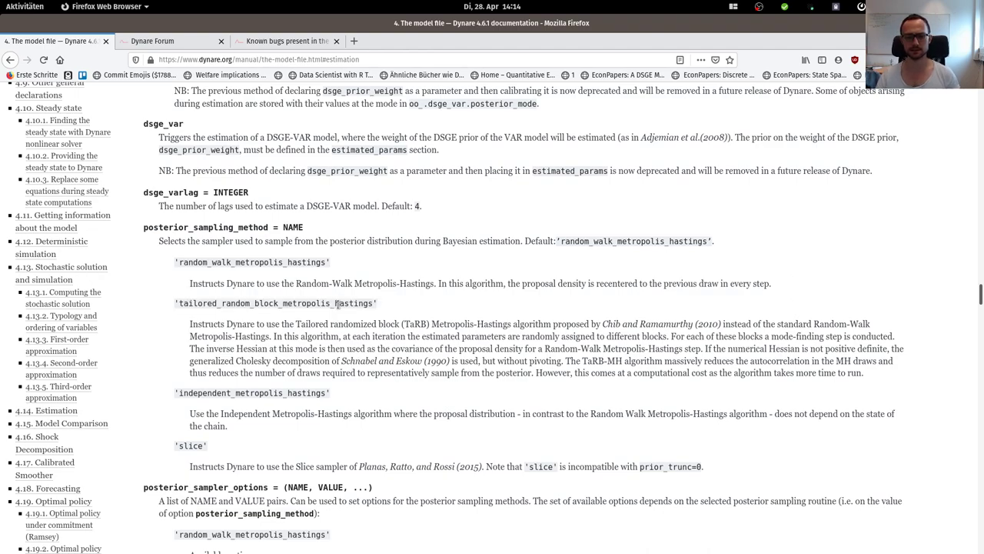
double_click(336, 303)
key(ctrl+c)
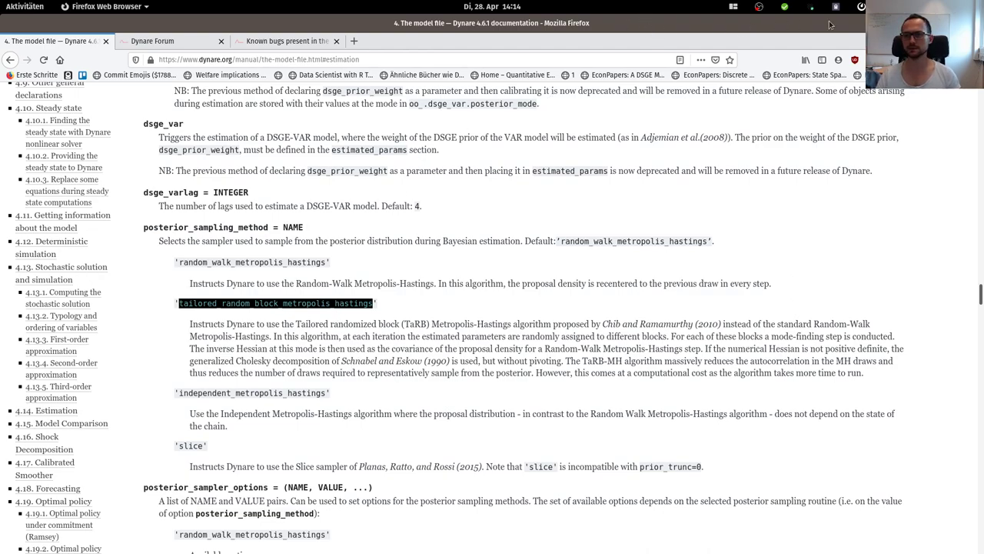
key(super)
Step: Run 'close all', 'clear all' and 'clc' in MATLAB's Command Window
click(611, 379)
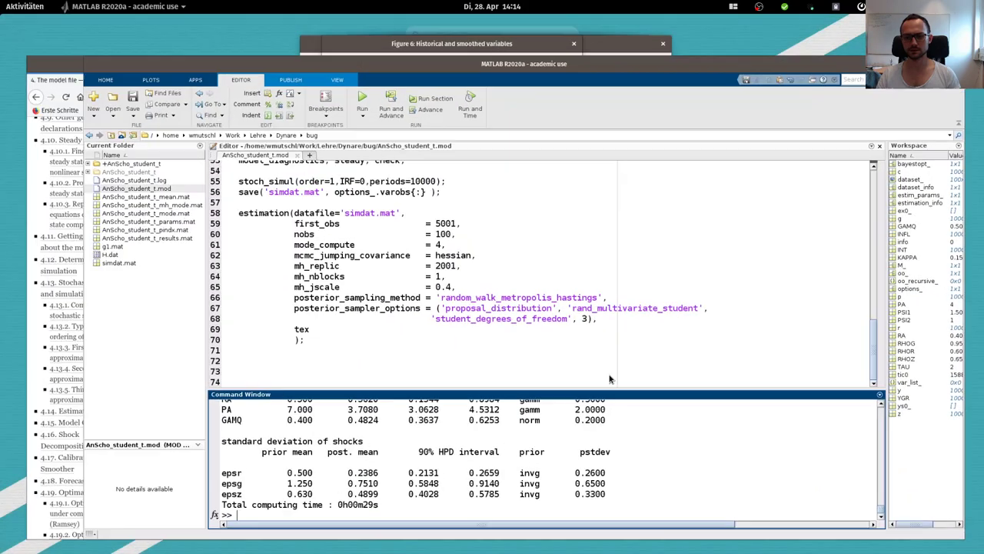
text(close all)
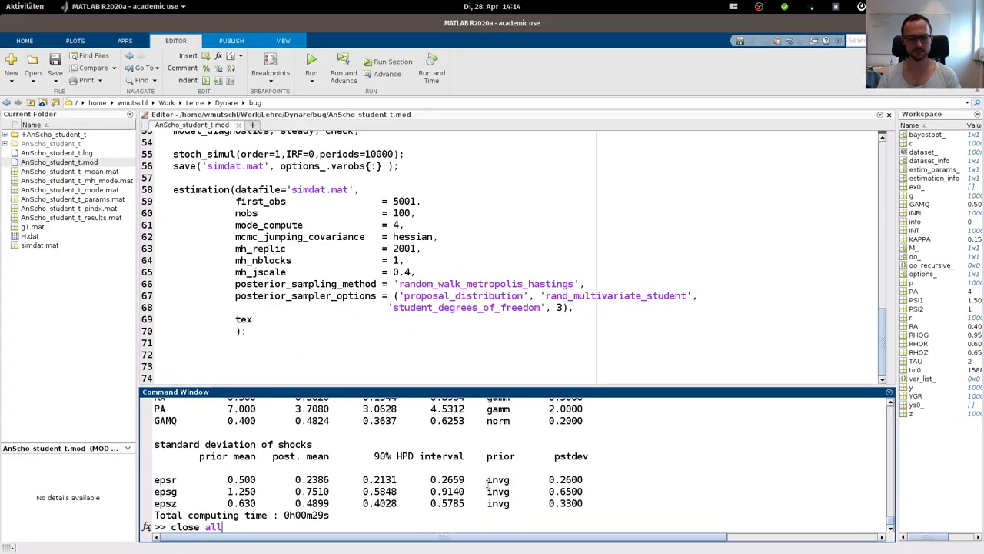
key(Return)
text(clerar a)
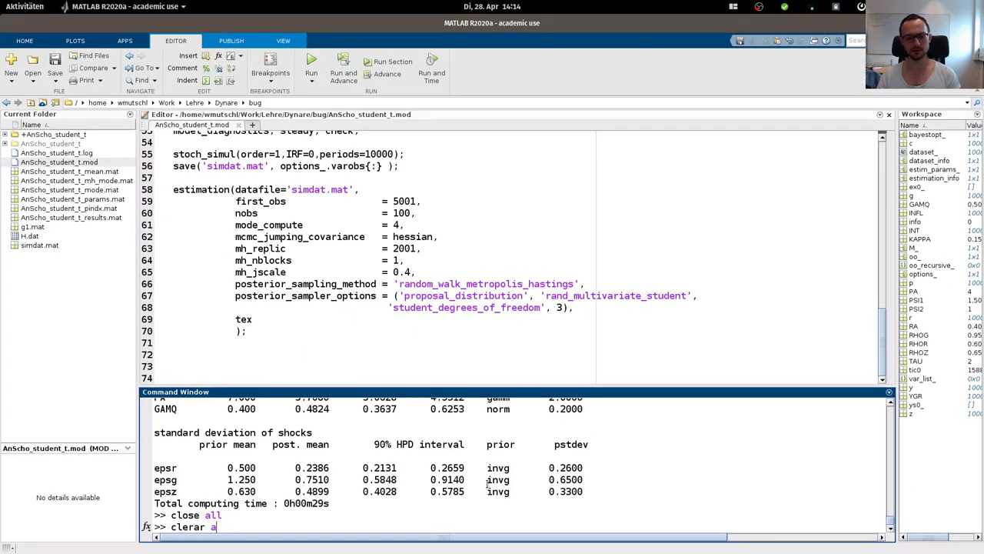
key(BackSpace)
key(BackSpace)
text(ar all)
key(Return)
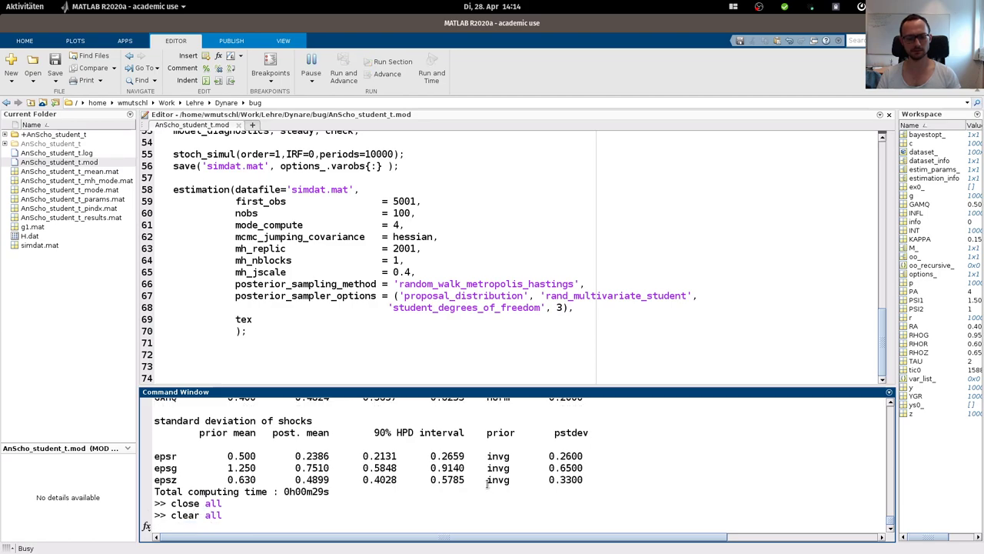
text(clc)
key(Return)
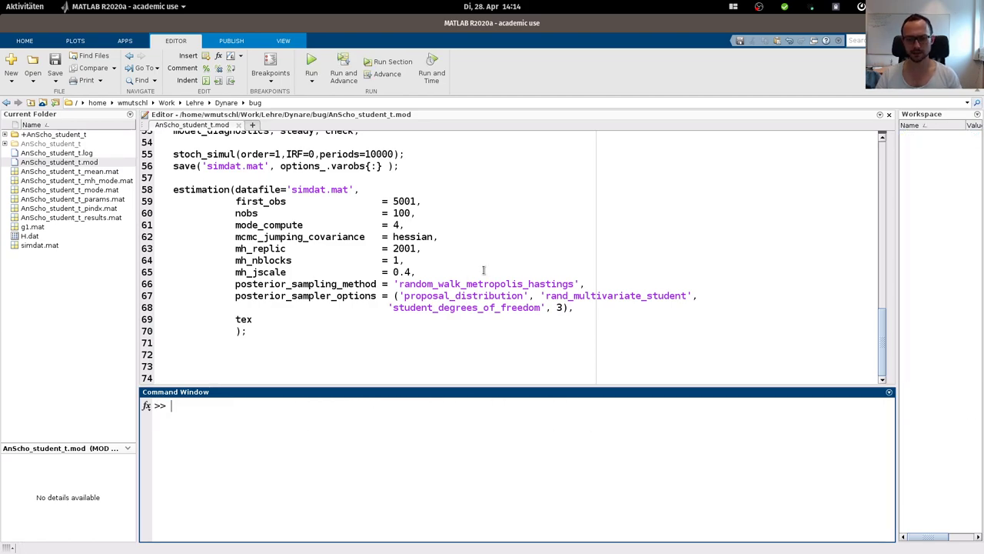
Step: Replace line 66's sampling method with tailored_random_block_metropolis_hastings
double_click(498, 284)
key(ctrl+v)
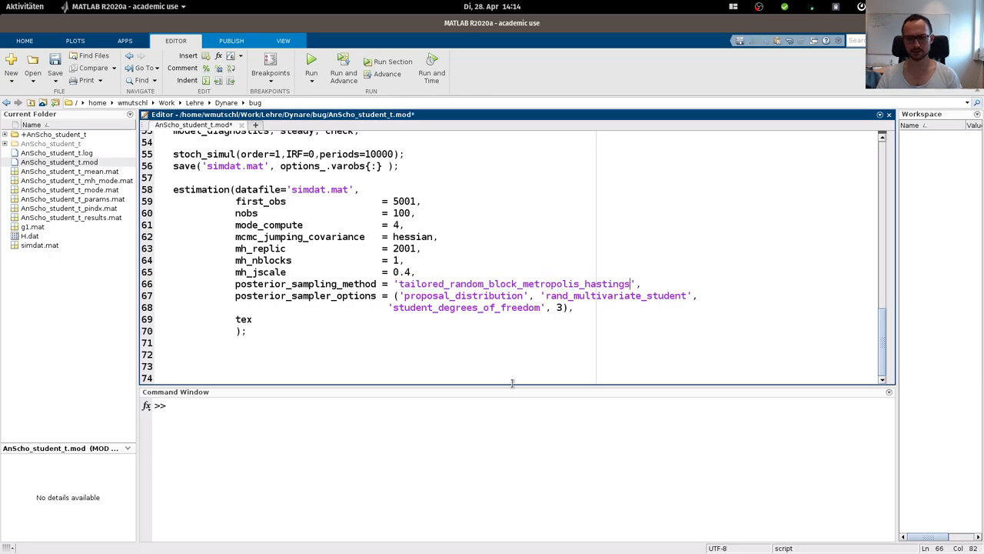
click(417, 455)
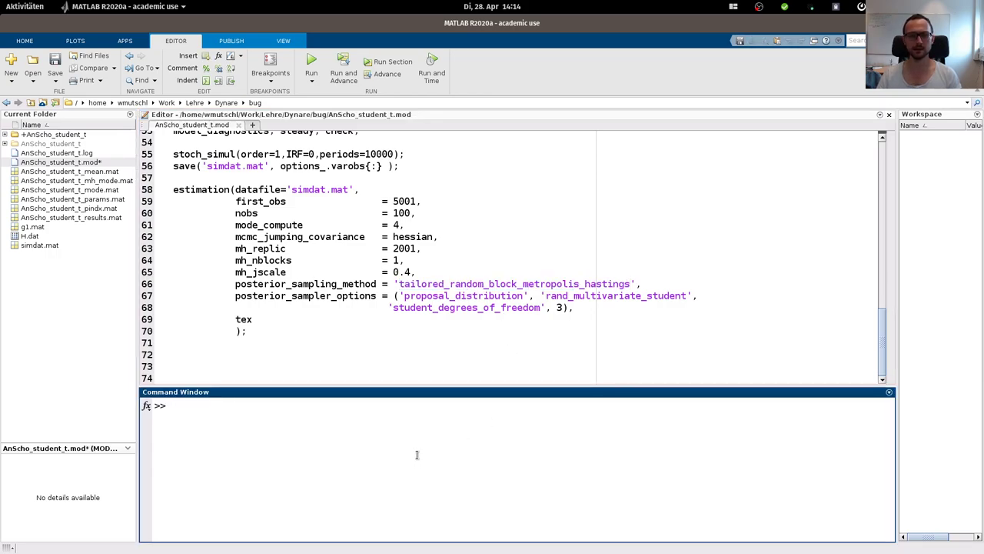
key(Up)
key(Up)
key(Up)
key(Up)
key(Up)
Step: Rerun 'dynare AnScho_student_t' with TaRB and enlarge the output to read the error trace
key(Return)
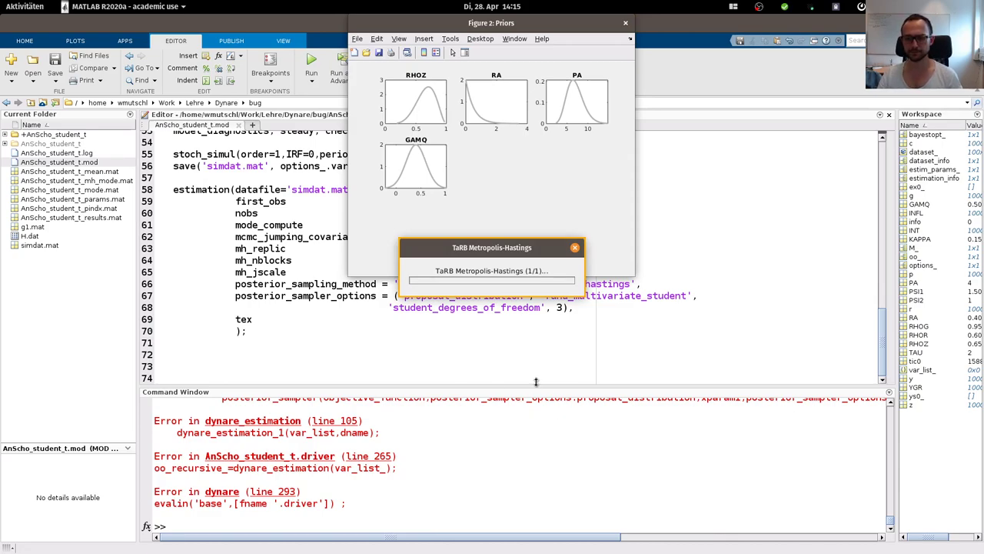
drag(534, 386, 528, 149)
scroll(526, 318, up, 3)
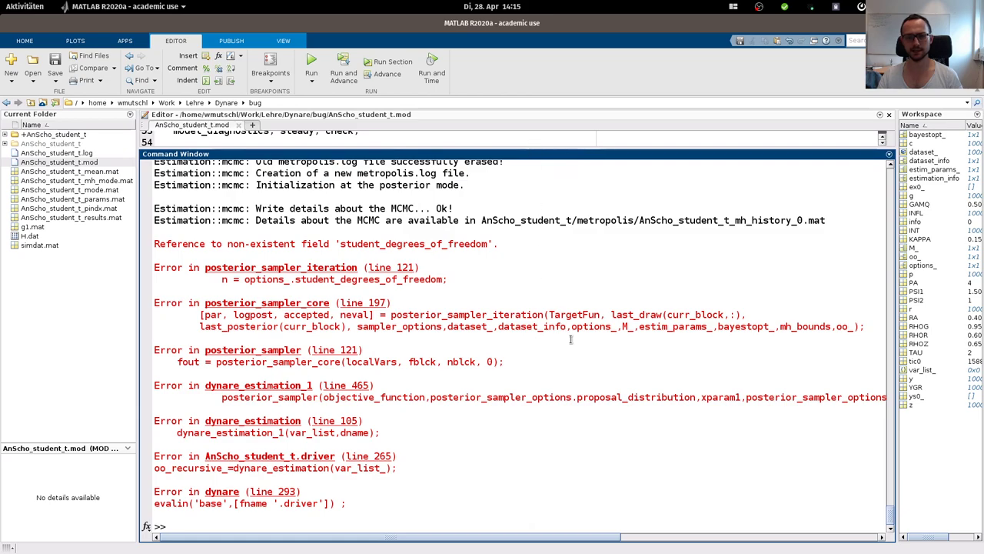
scroll(465, 330, down, 3)
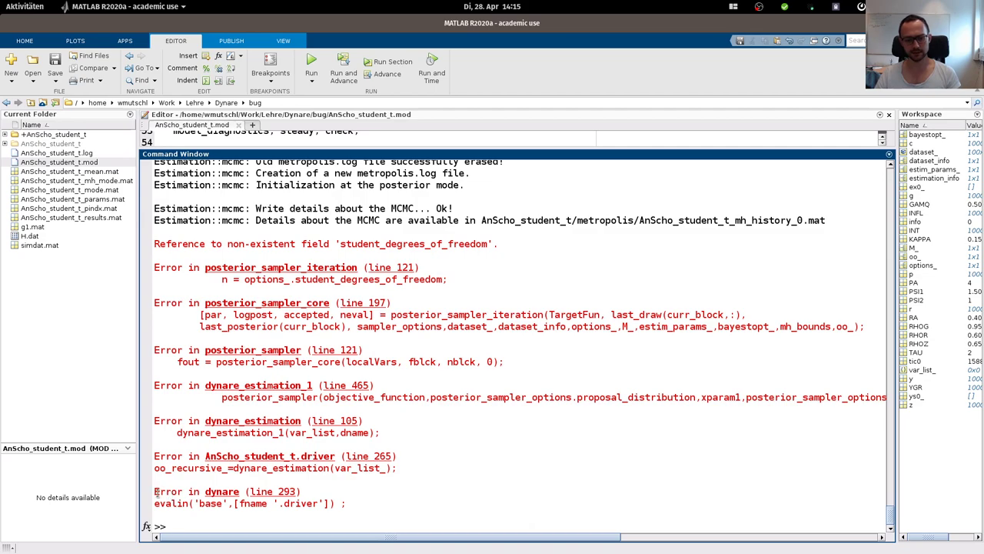
drag(348, 503, 233, 504)
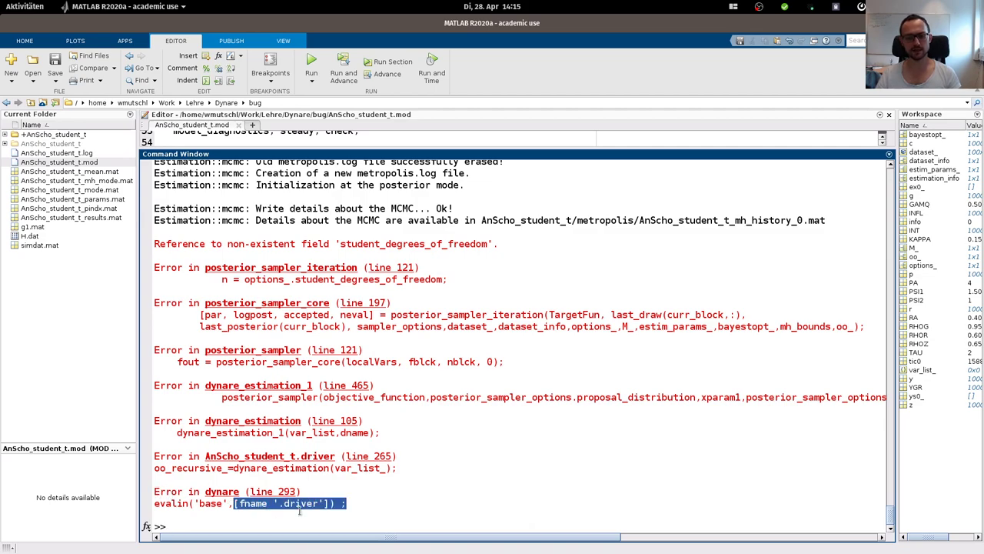
Step: Open the generated driver.m from the +AnScho_student_t package folder
click(321, 509)
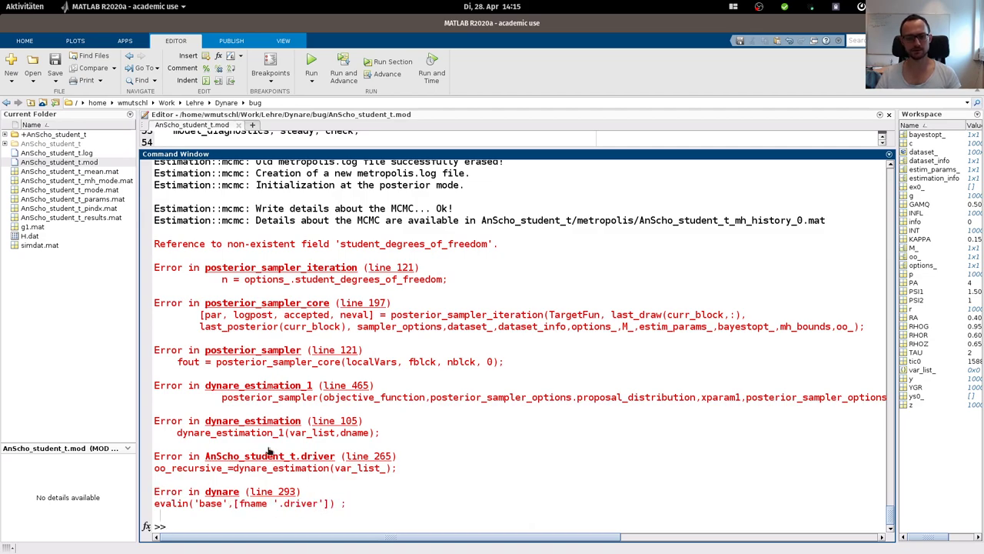
click(6, 135)
click(41, 145)
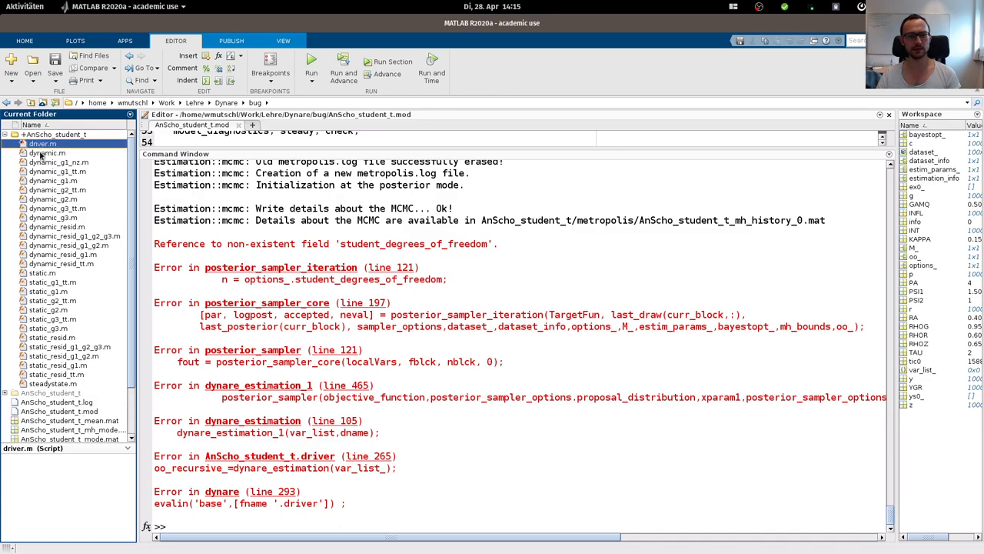
mouse_move(34, 149)
mouse_down()
mouse_move(303, 157)
mouse_move(310, 444)
mouse_up()
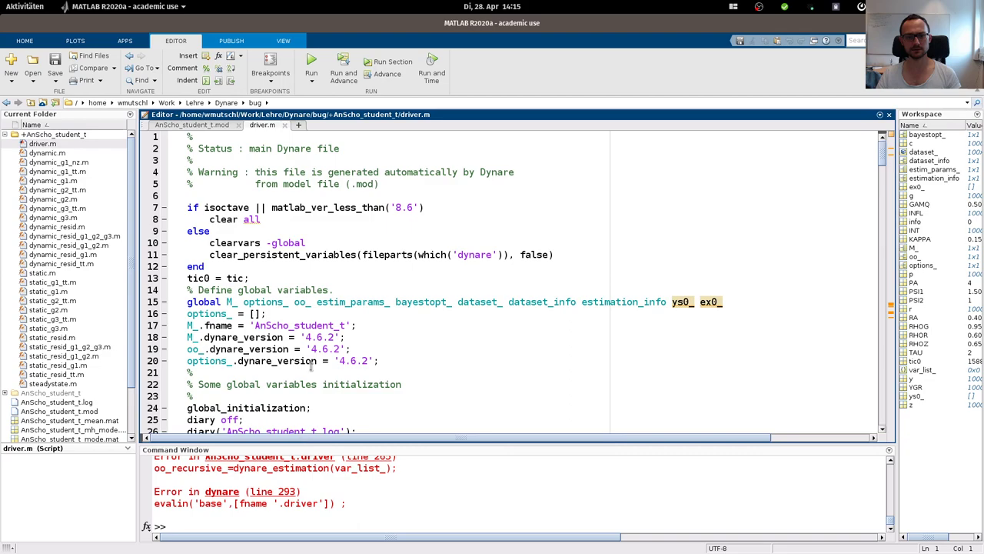
Step: Scroll through driver.m down toward the dynare_estimation call
scroll(336, 207, down, 4)
scroll(336, 208, down, 4)
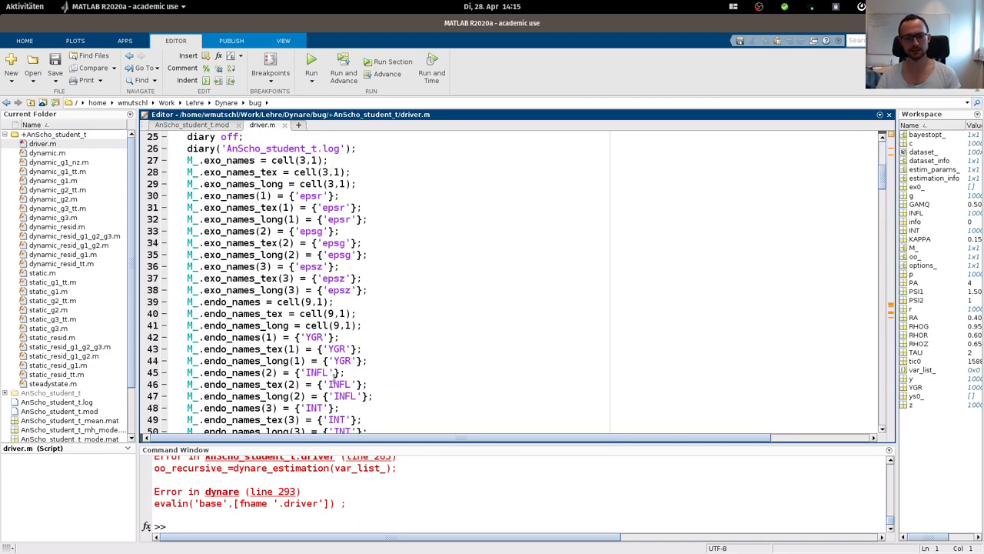
scroll(336, 382, down, 2)
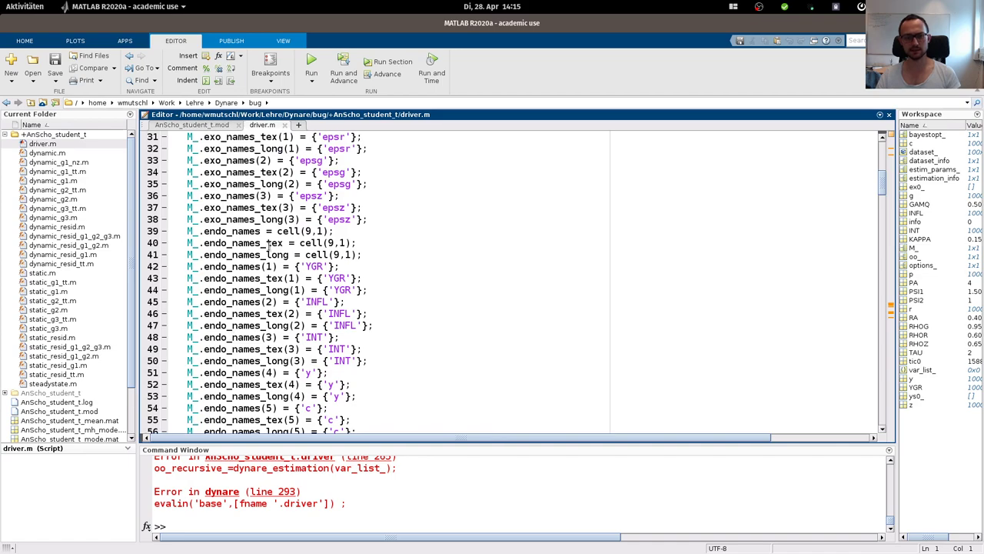
scroll(279, 309, down, 3)
scroll(375, 347, down, 5)
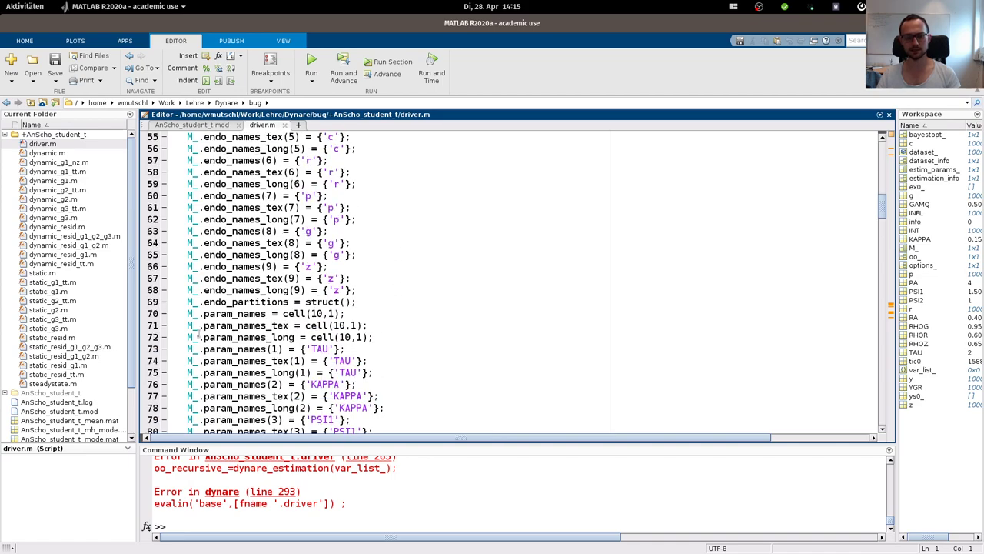
scroll(380, 324, down, 1)
scroll(283, 215, down, 3)
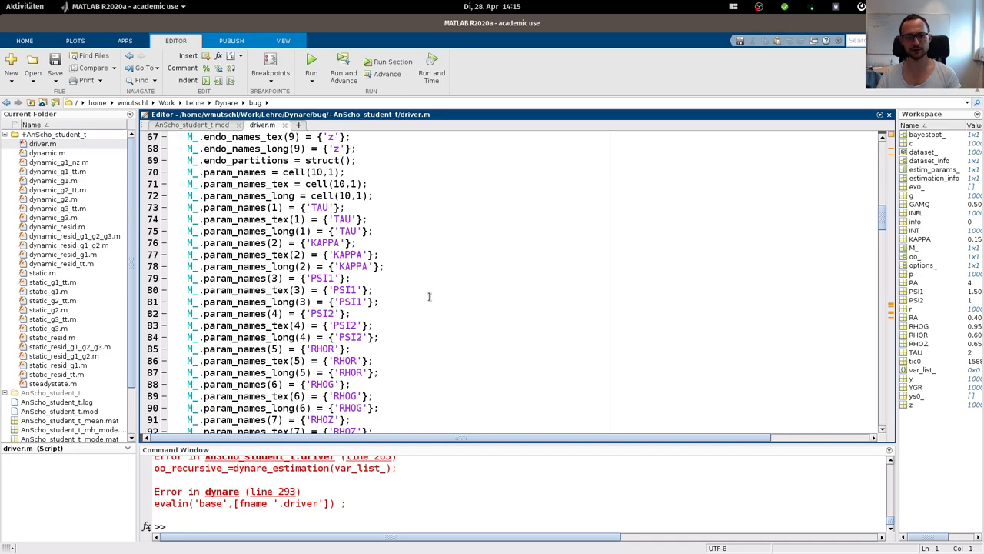
scroll(323, 246, down, 2)
scroll(369, 292, down, 5)
scroll(394, 312, down, 2)
scroll(394, 312, down, 4)
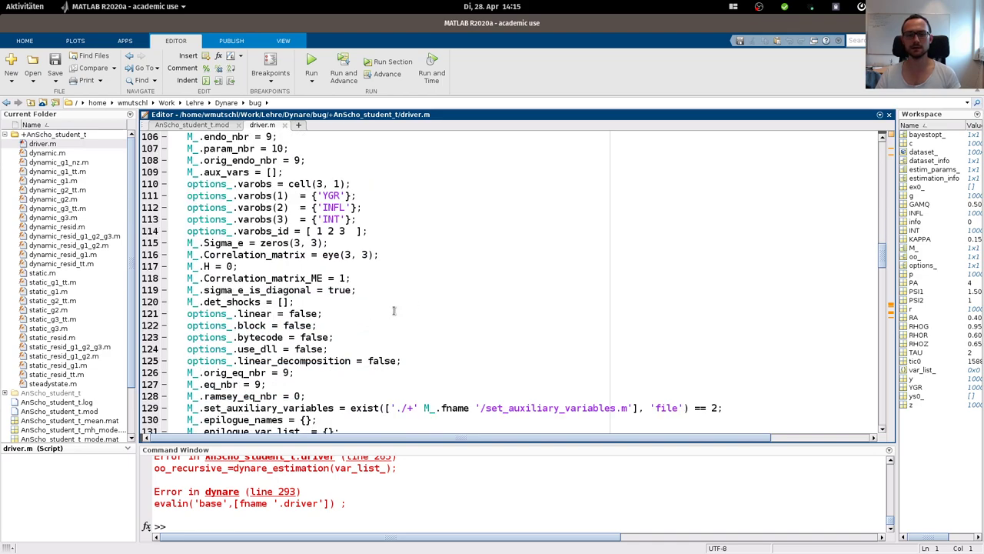
scroll(393, 310, down, 1)
scroll(393, 311, down, 2)
scroll(394, 311, up, 6)
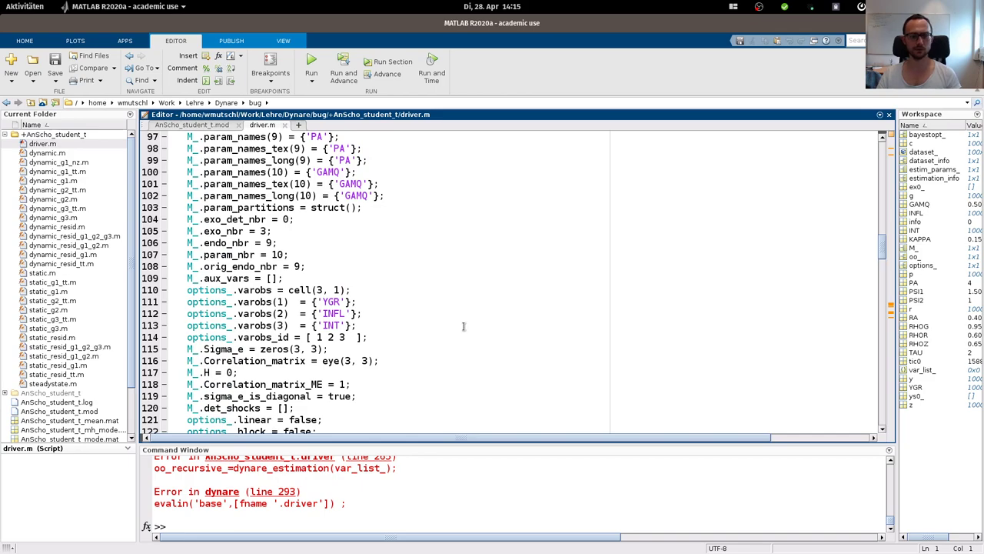
scroll(461, 325, down, 5)
scroll(477, 329, down, 5)
scroll(502, 333, down, 7)
scroll(498, 335, down, 9)
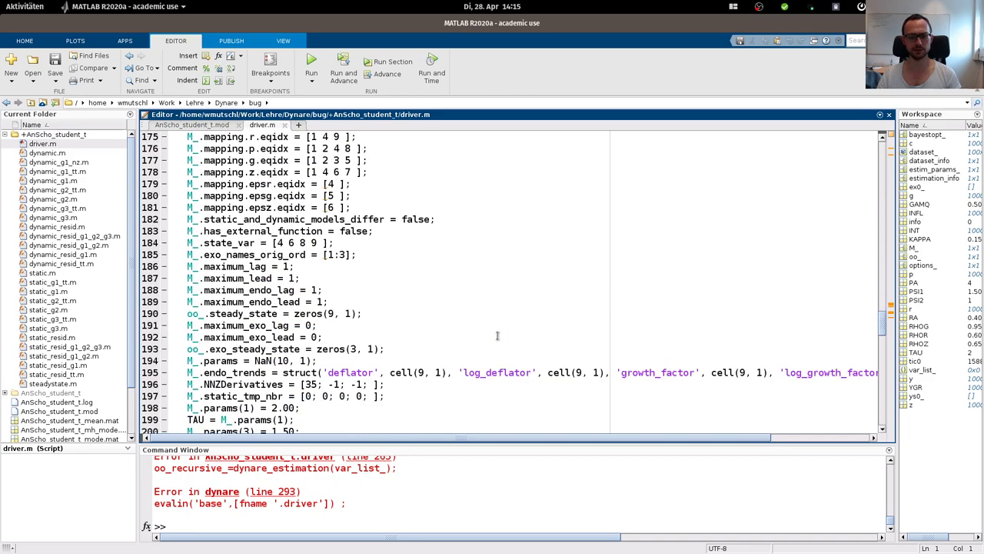
scroll(498, 333, down, 9)
scroll(499, 333, down, 7)
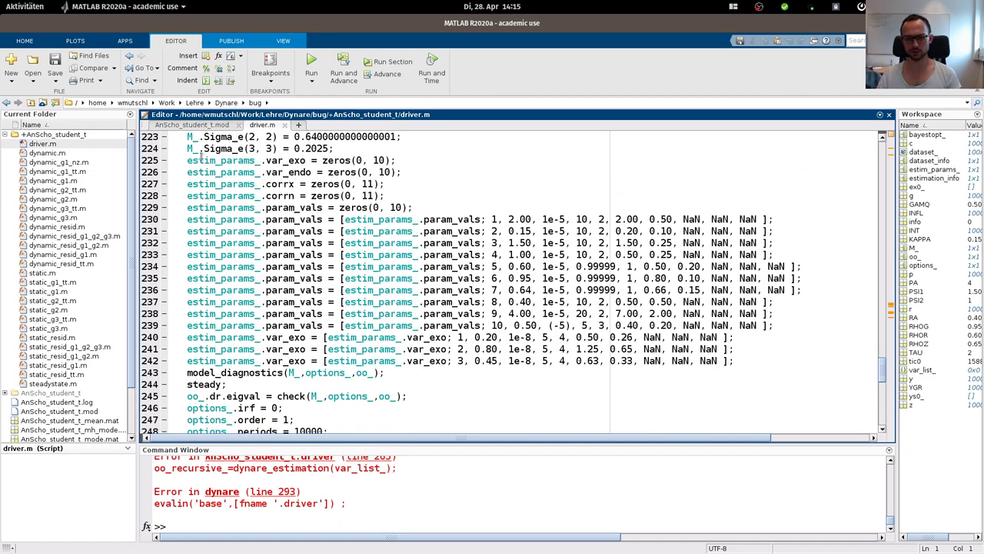
scroll(527, 200, down, 1)
scroll(532, 238, down, 3)
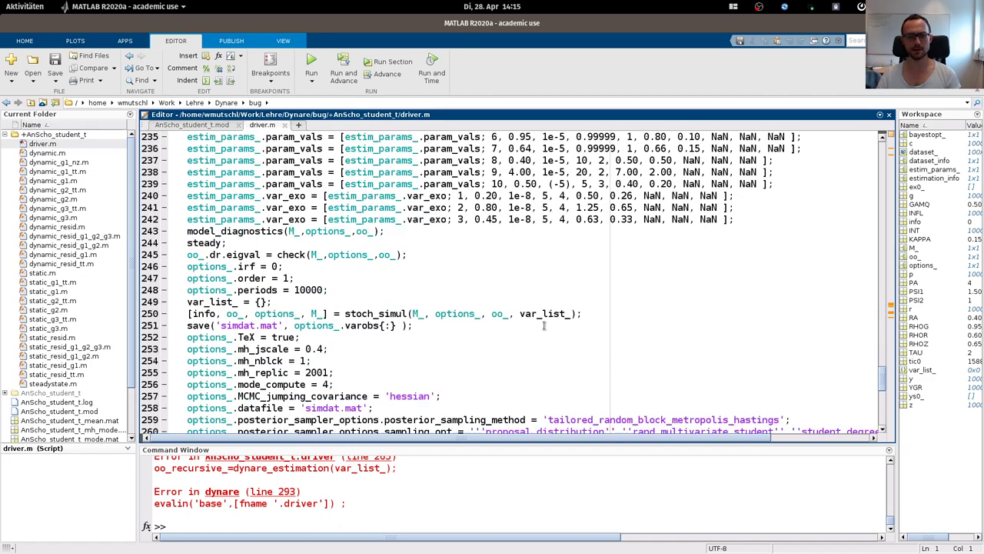
scroll(538, 284, down, 3)
scroll(544, 324, down, 5)
scroll(544, 324, down, 1)
scroll(543, 324, down, 2)
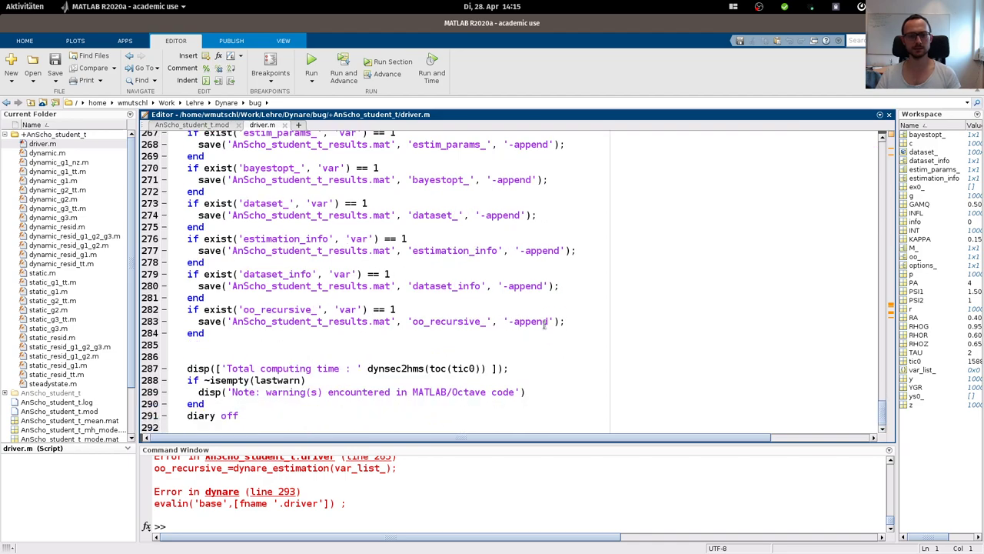
scroll(544, 323, up, 5)
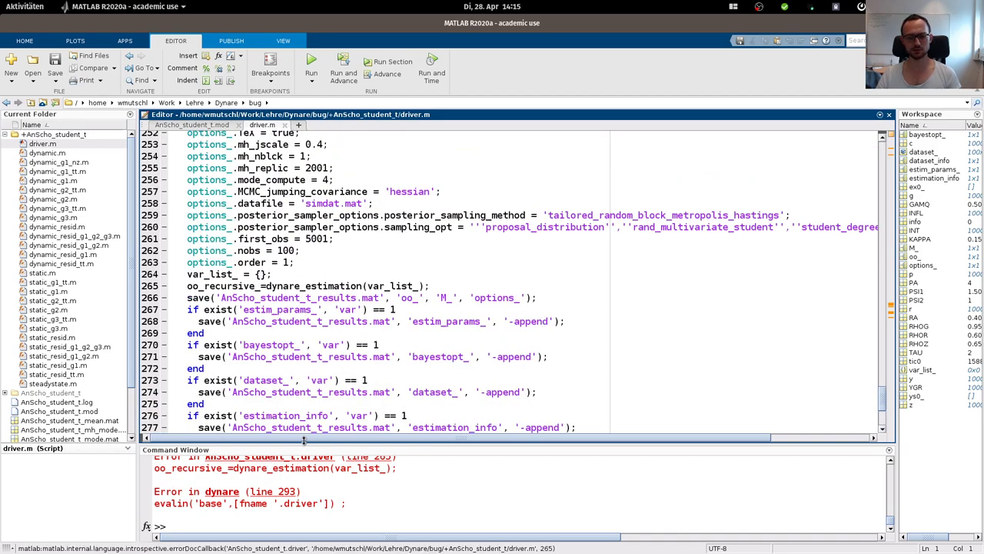
Step: Mark driver.m line 265, then trace the error to the non-existent field message
drag(304, 440, 309, 367)
triple_click(319, 285)
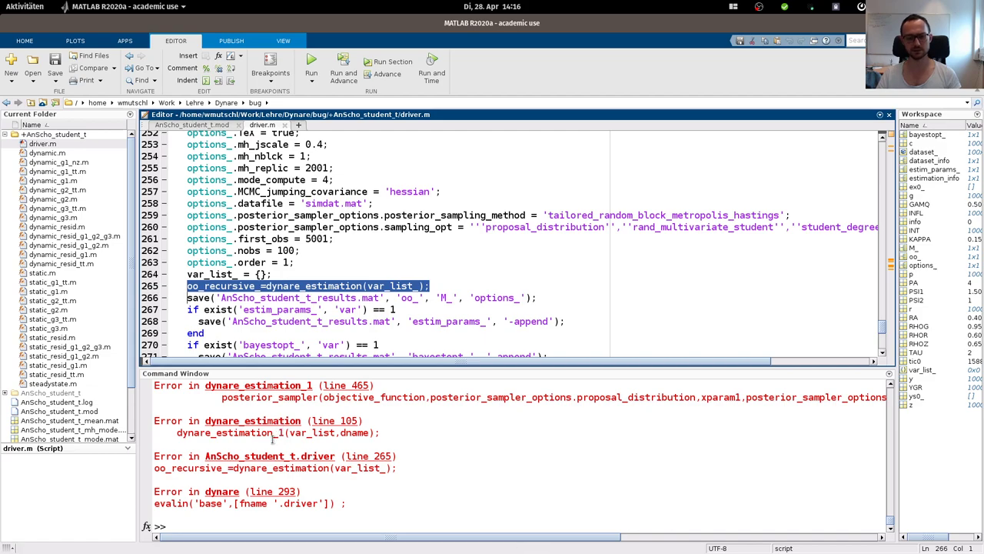
drag(334, 372, 336, 235)
click(288, 397)
double_click(271, 396)
click(253, 365)
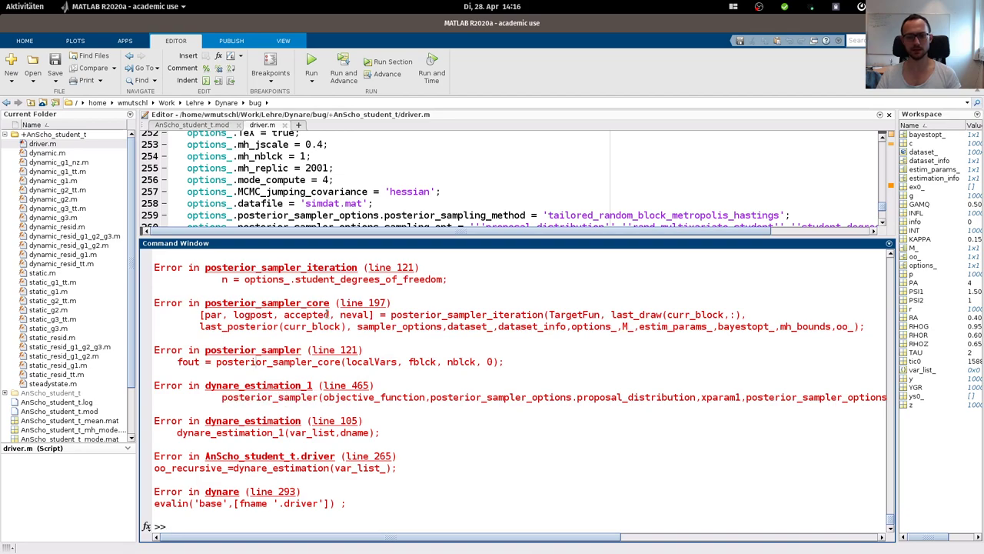
scroll(328, 314, up, 3)
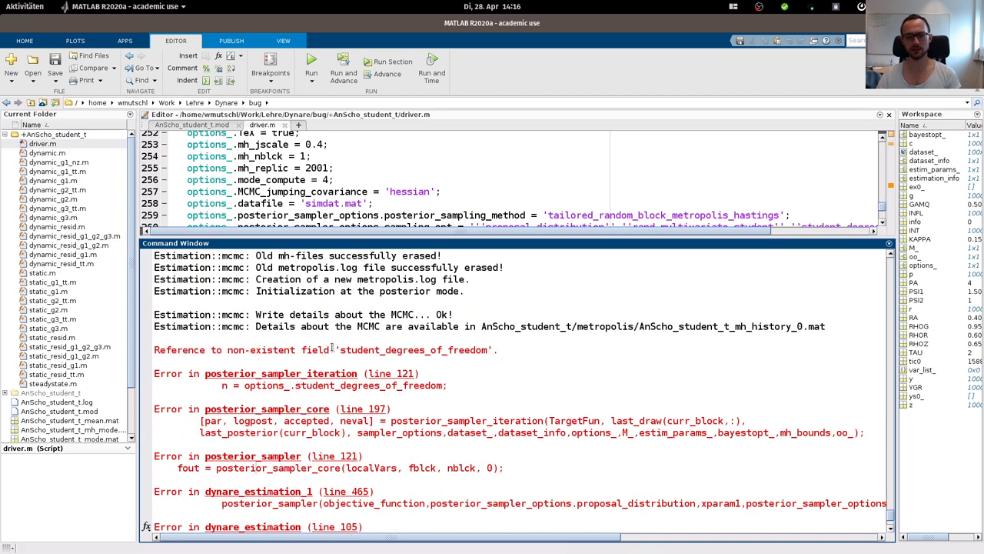
triple_click(332, 349)
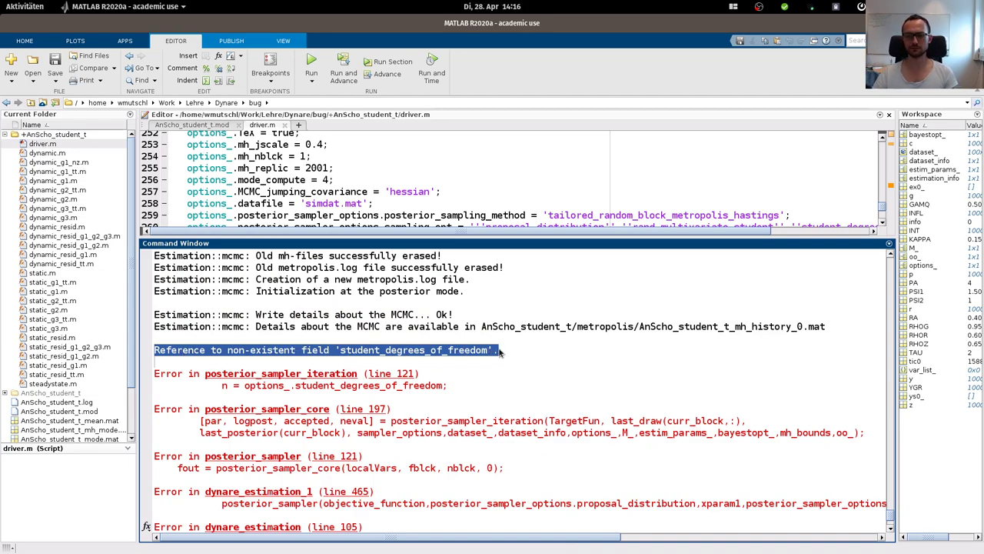
click(480, 349)
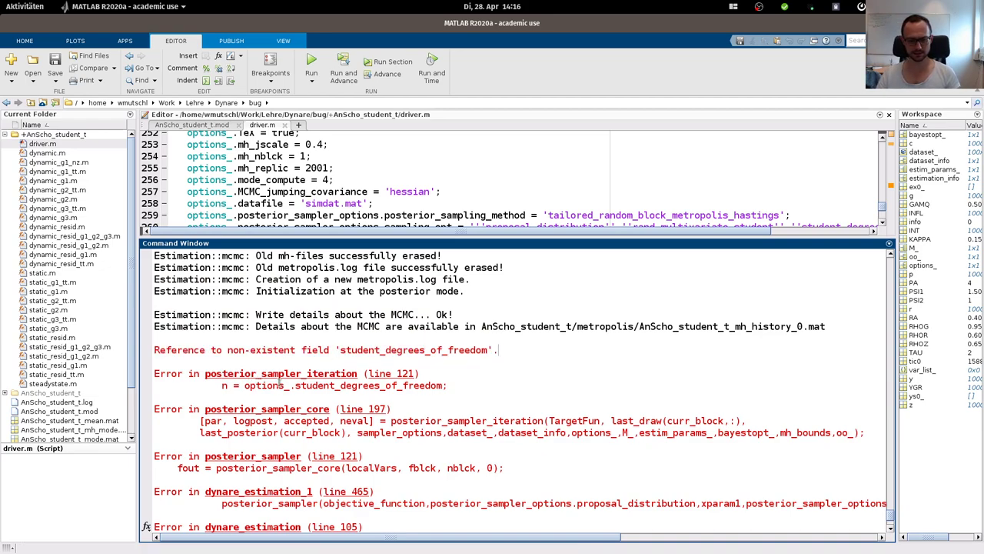
Step: Open posterior_sampler_iteration.m at line 121 and set a breakpoint there
click(406, 374)
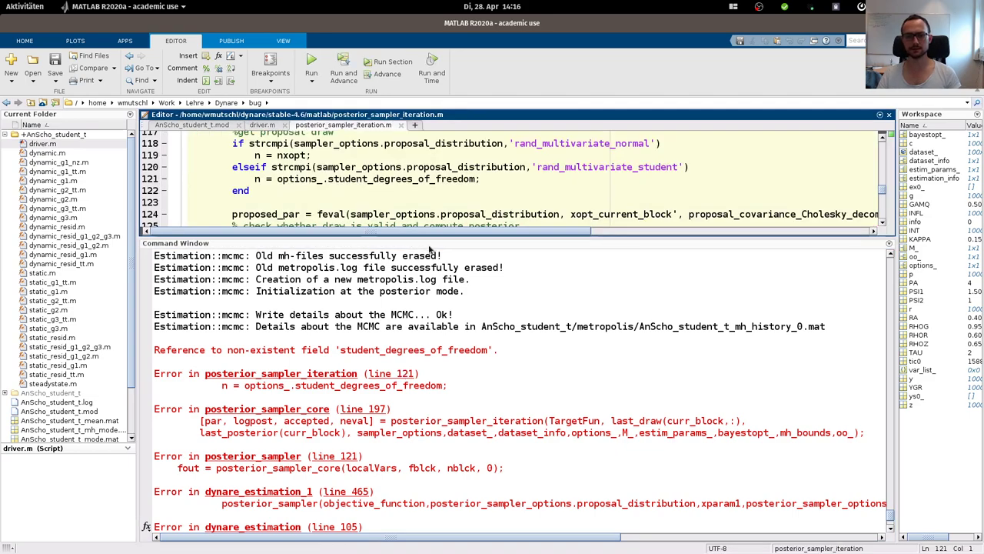
mouse_move(436, 236)
mouse_down()
mouse_move(456, 318)
mouse_move(456, 374)
mouse_up()
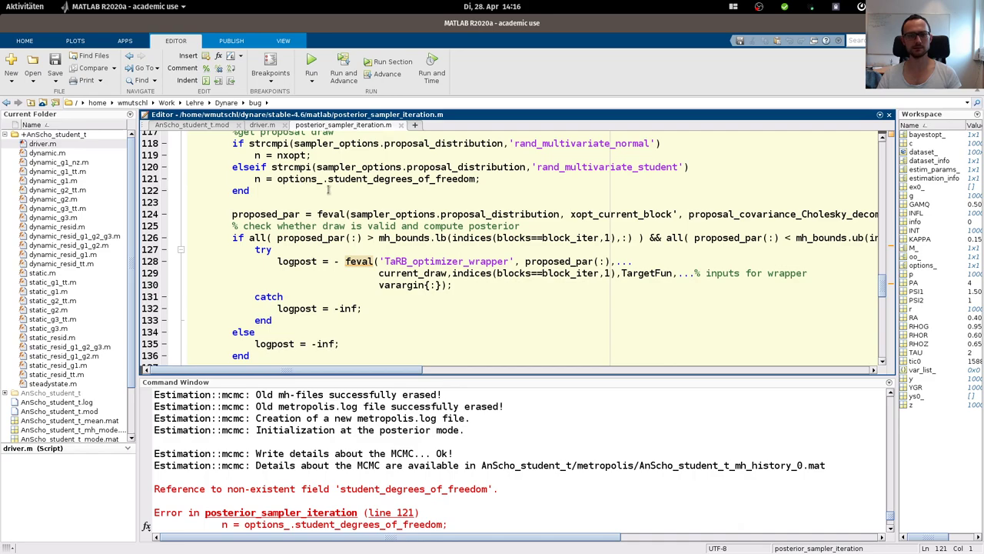
scroll(365, 181, up, 1)
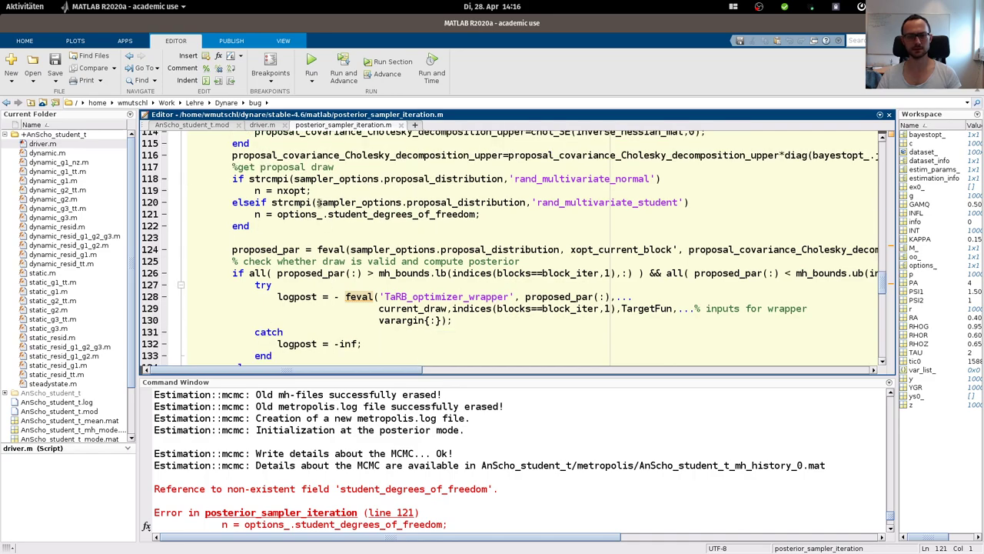
click(164, 215)
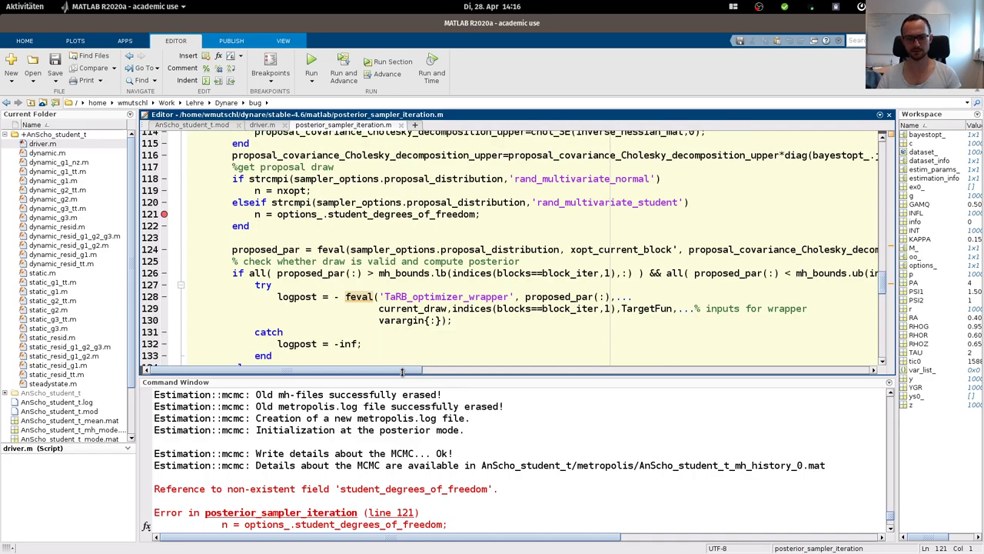
Step: Clear the Command Window and rerun 'dynare AnScho_student_t' from history
text(clc)
key(Return)
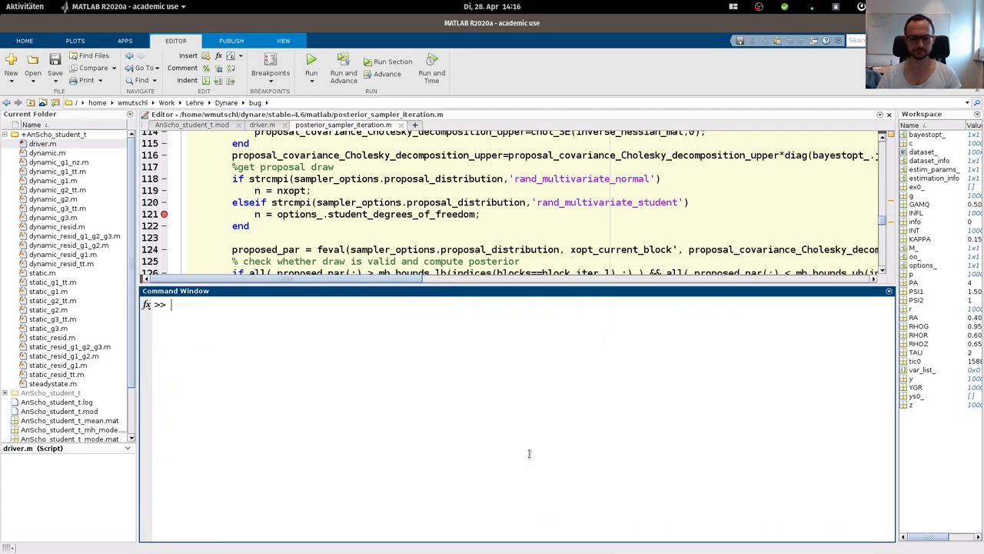
text(dyn)
key(Up)
key(Return)
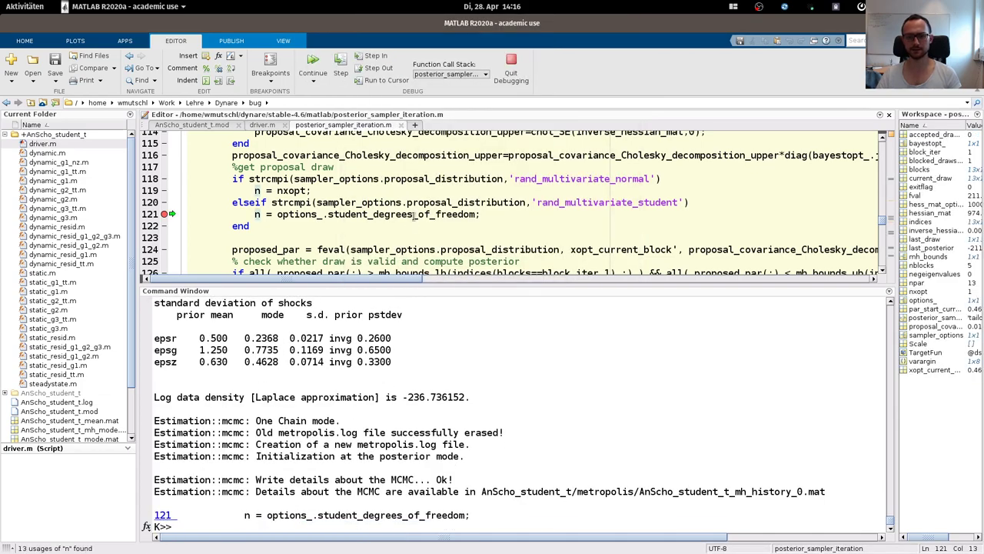
Step: Evaluate options_.student_degrees_of_freedom from line 121 in the debugger
double_click(307, 215)
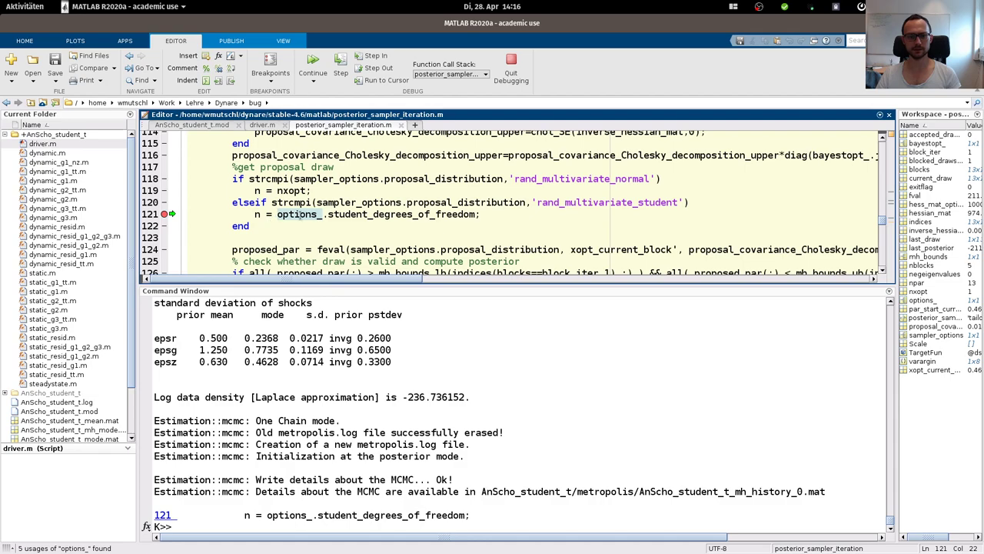
drag(477, 214, 277, 215)
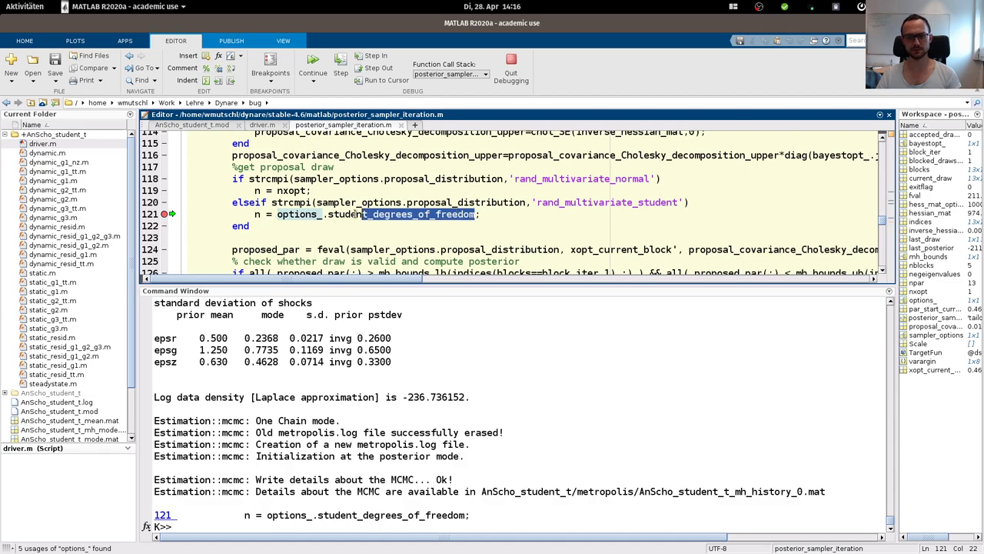
right_click(307, 215)
click(327, 221)
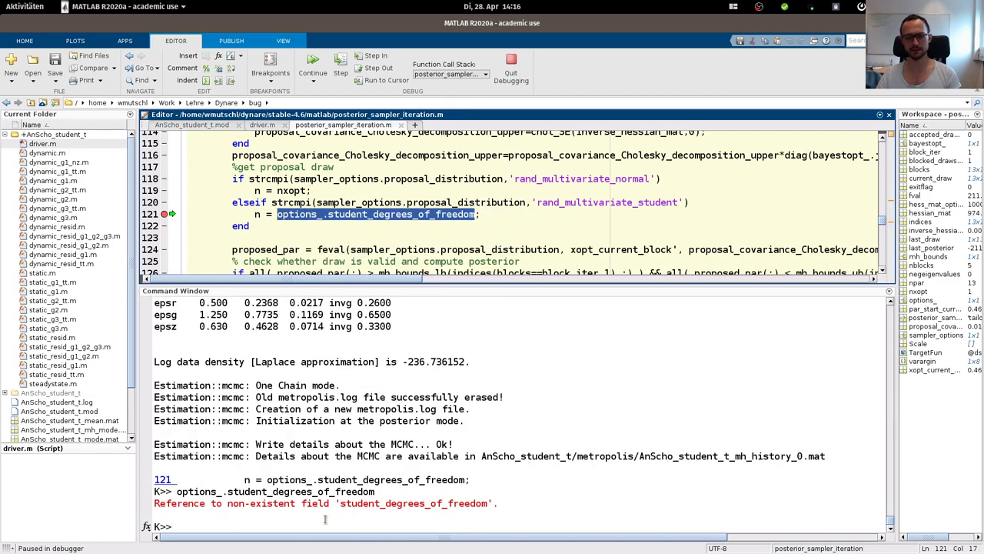
Step: Print sampler_options and find its student_degrees_of_freedom field set to 3
double_click(318, 216)
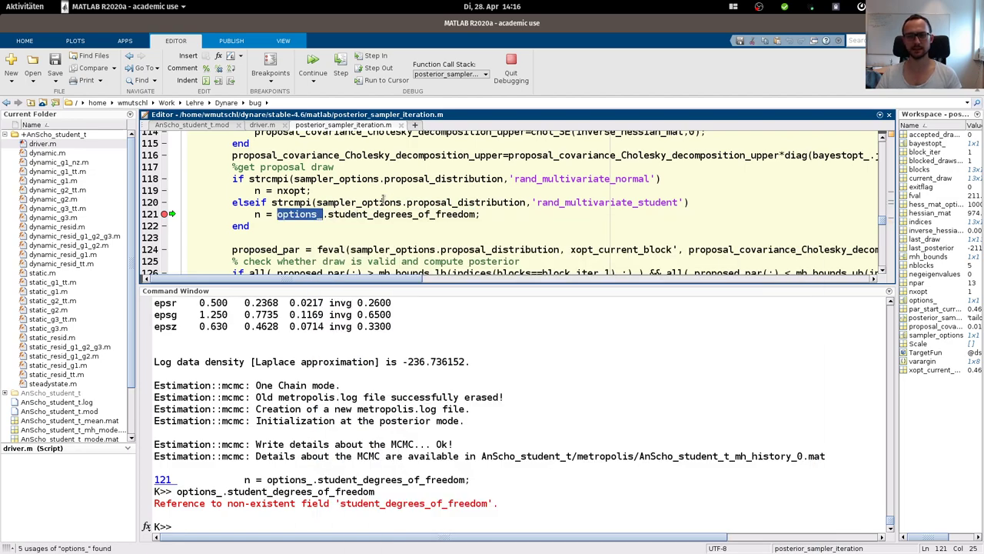
click(383, 202)
double_click(360, 202)
right_click(360, 202)
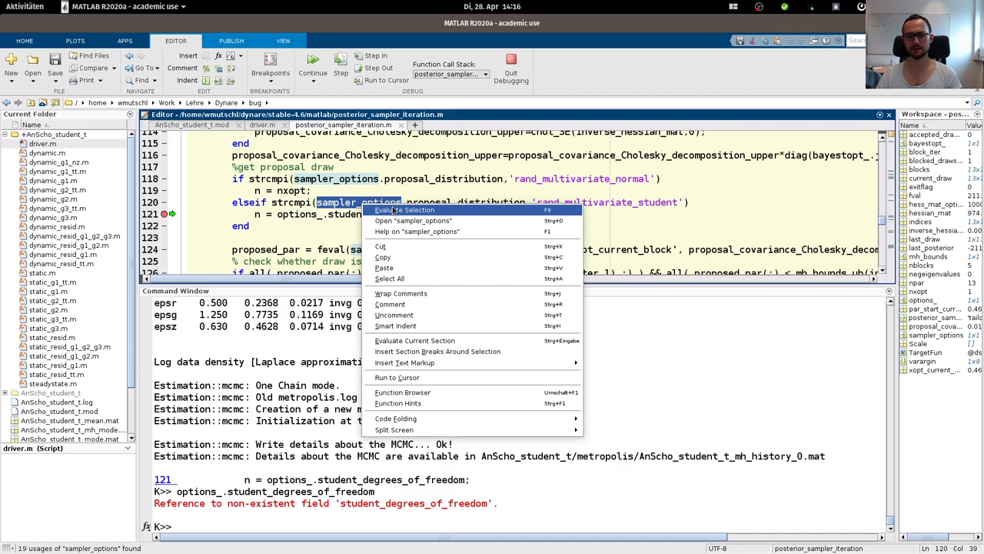
key(Escape)
right_click(369, 202)
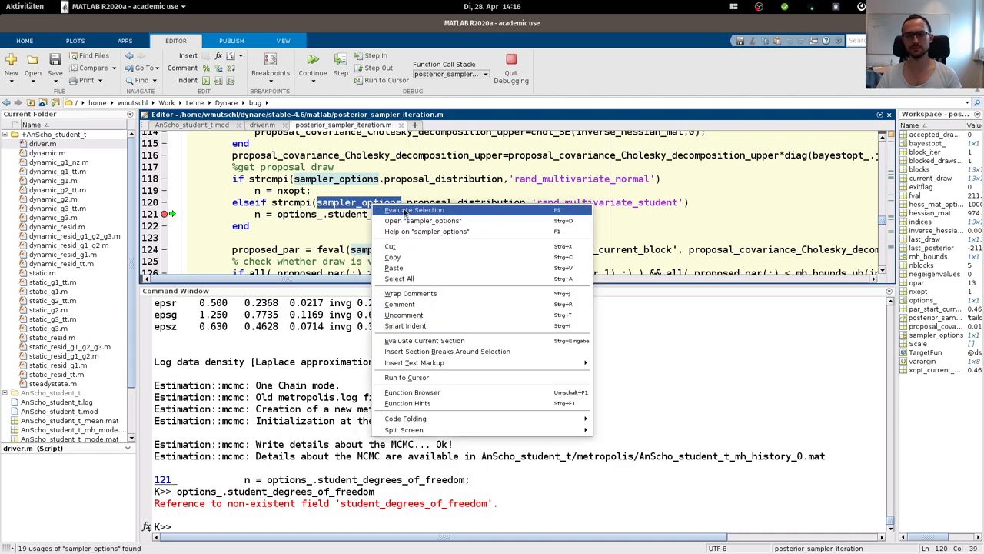
click(415, 242)
scroll(399, 483, up, 1)
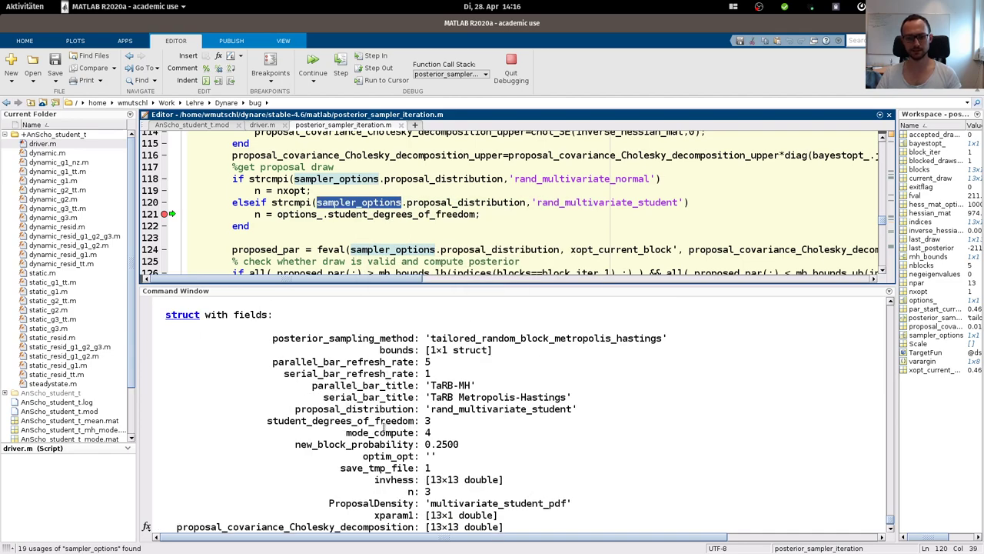
triple_click(384, 422)
Step: Change line 121 to read sampler_options.student_degrees_of_freedom and save
click(296, 215)
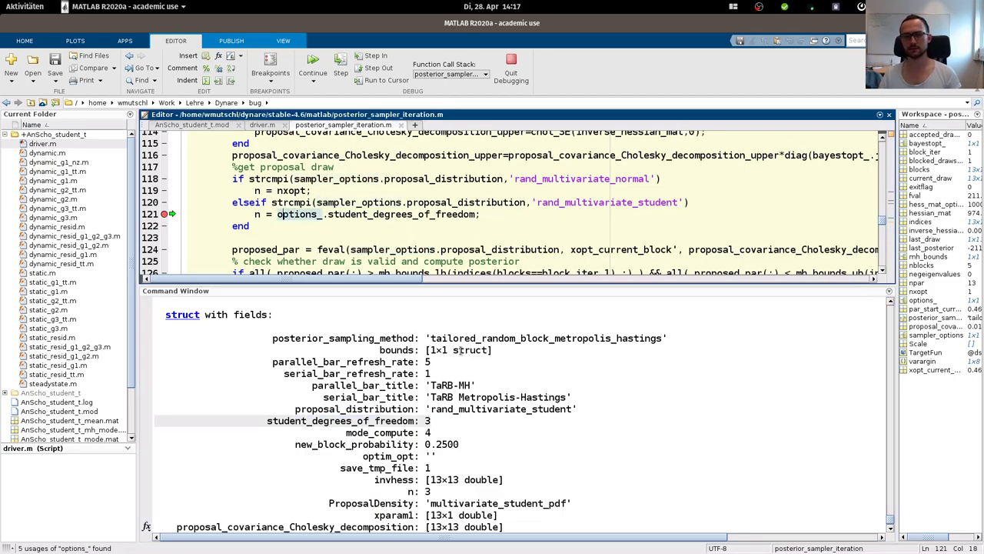
text(samp)
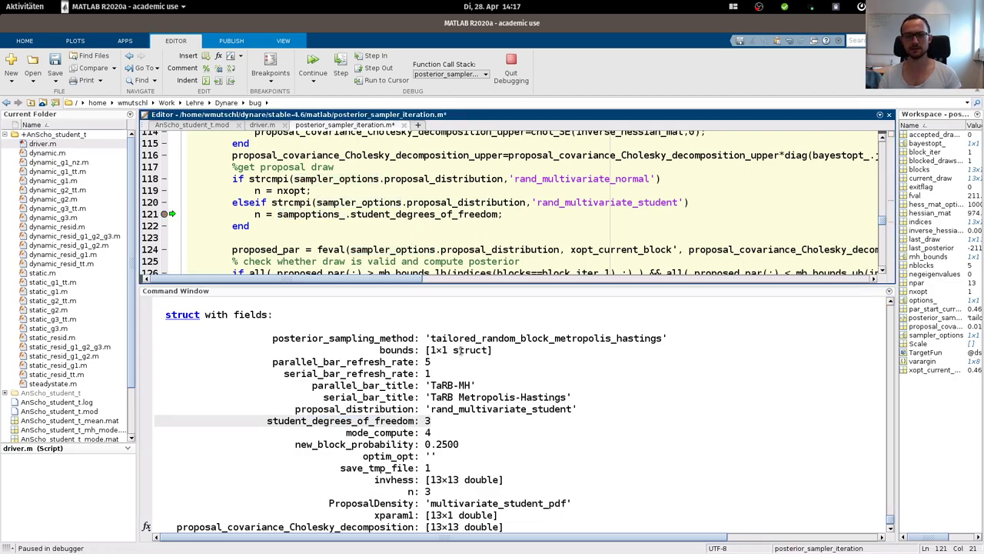
text(ler_)
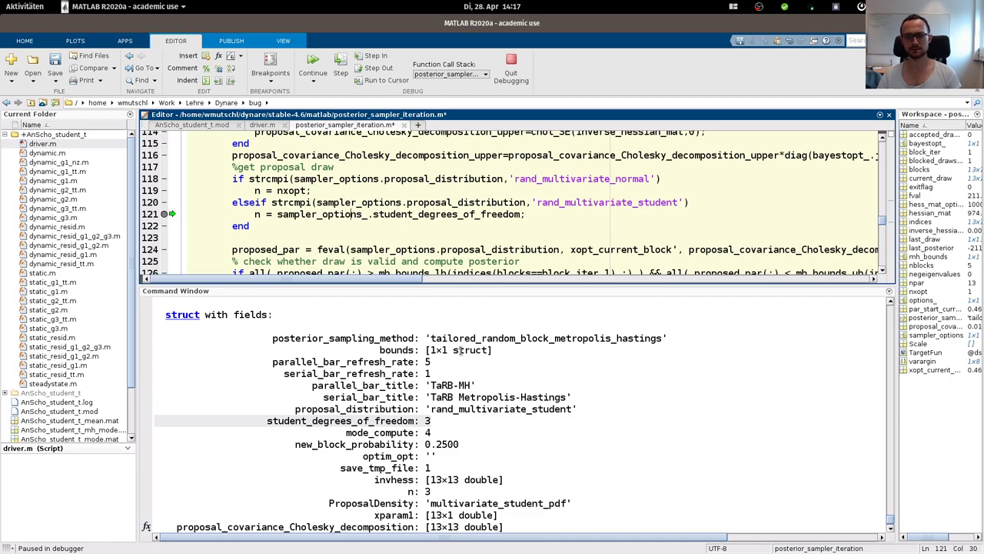
key(BackSpace)
key(ctrl+s)
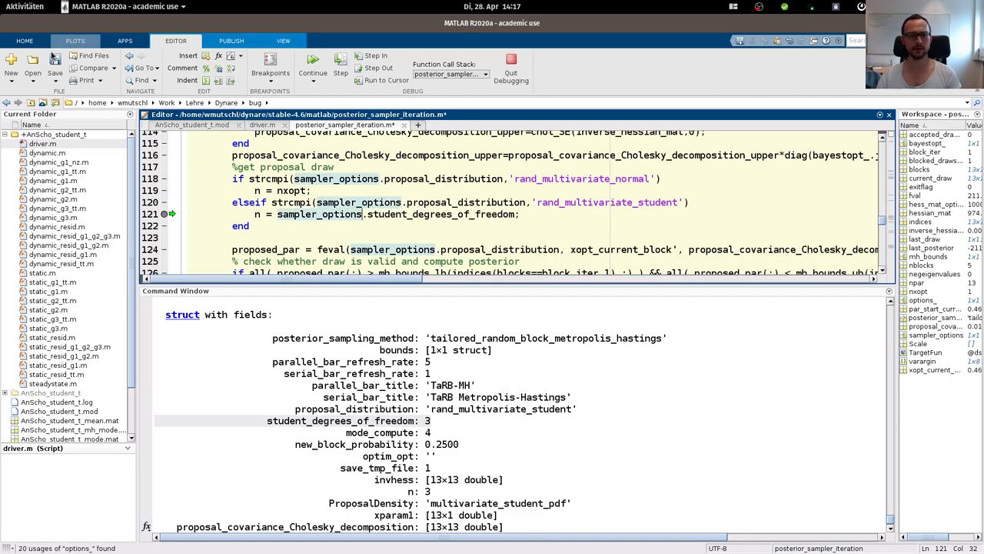
Step: End the debug session and rerun 'dynare AnScho_student_t'
key(F5)
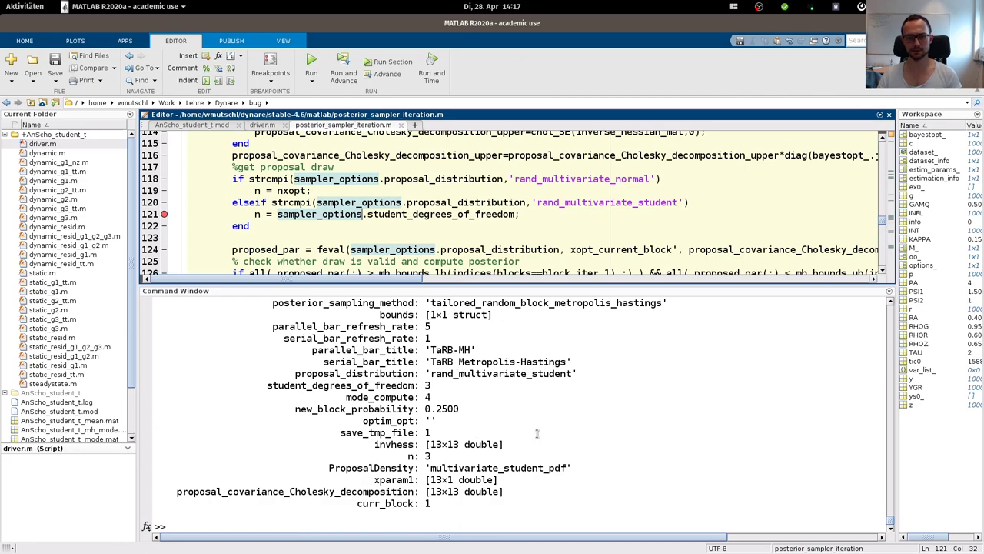
click(537, 433)
key(Up)
key(Up)
key(Up)
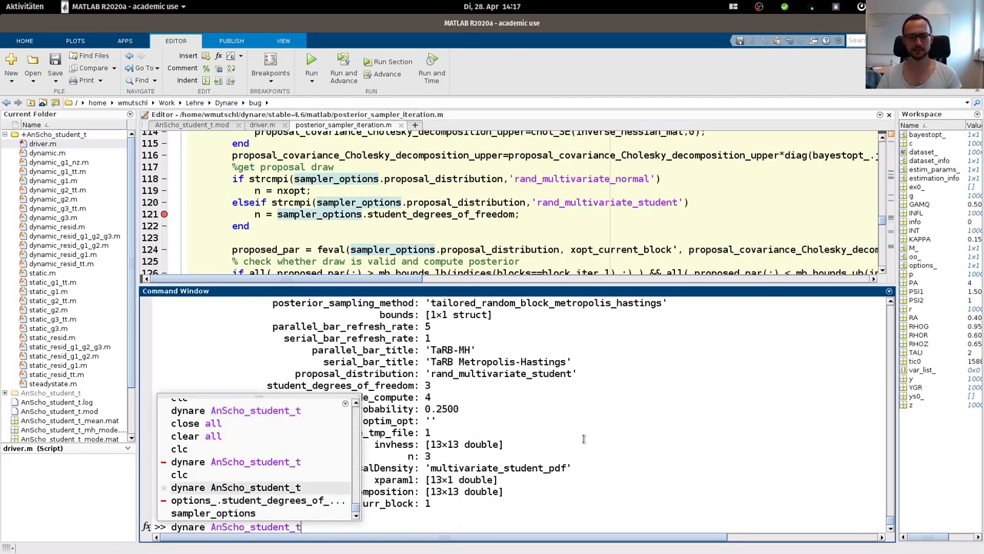
key(Return)
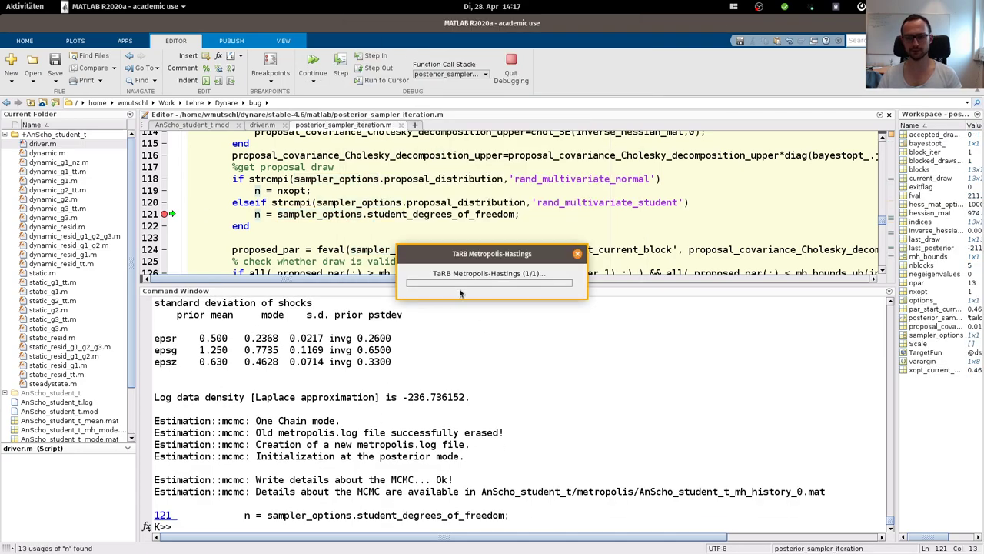
Step: Resume past the line 121 breakpoint, remove it, and let the sampler continue
click(315, 68)
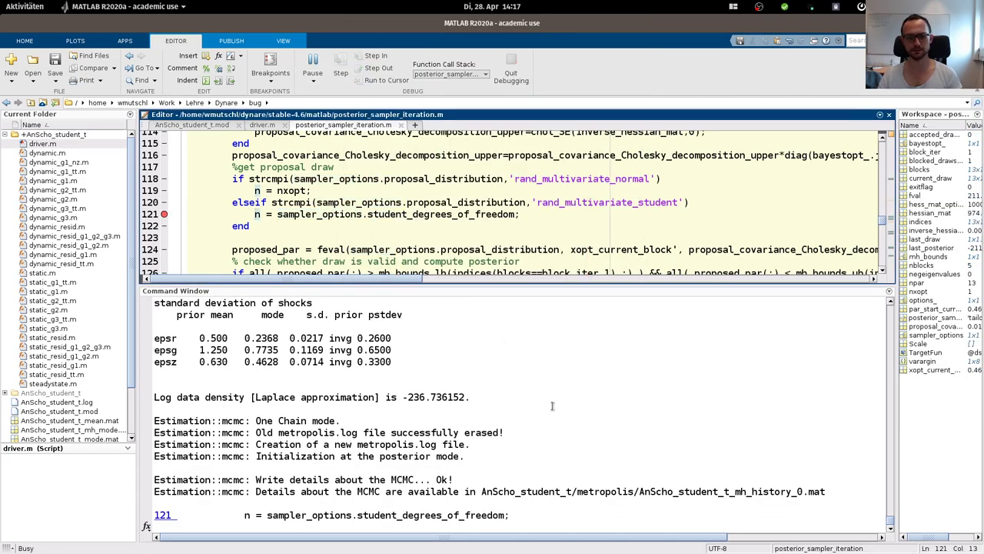
click(164, 214)
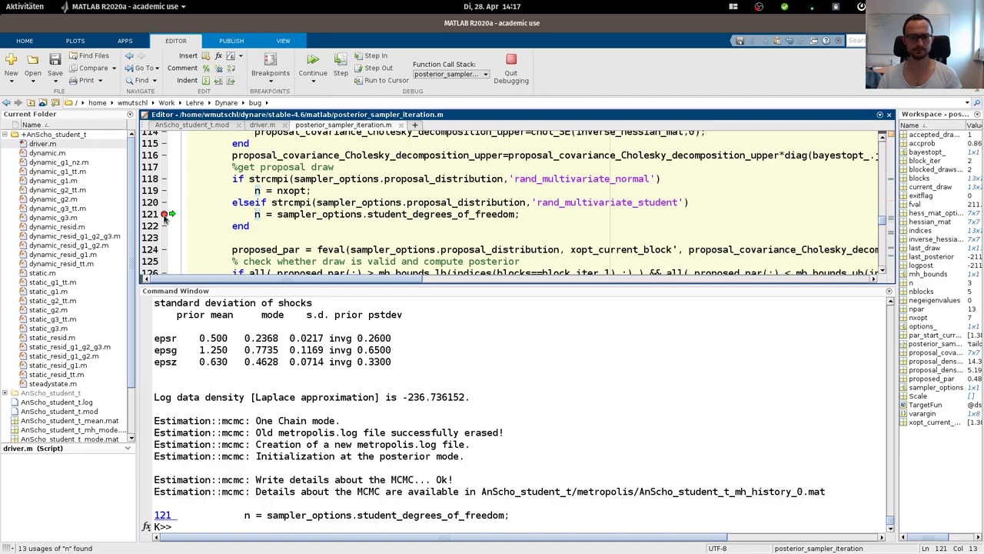
click(312, 62)
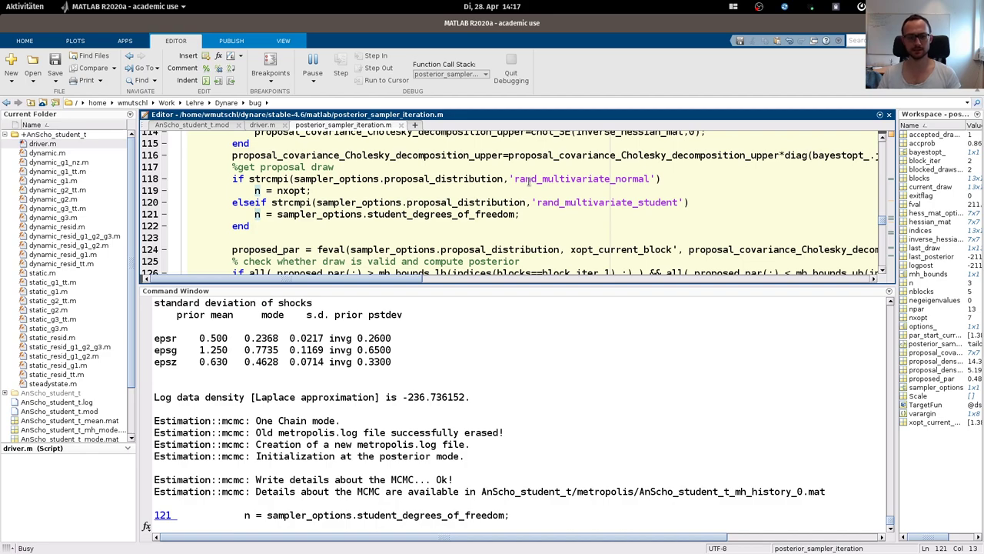
key(super)
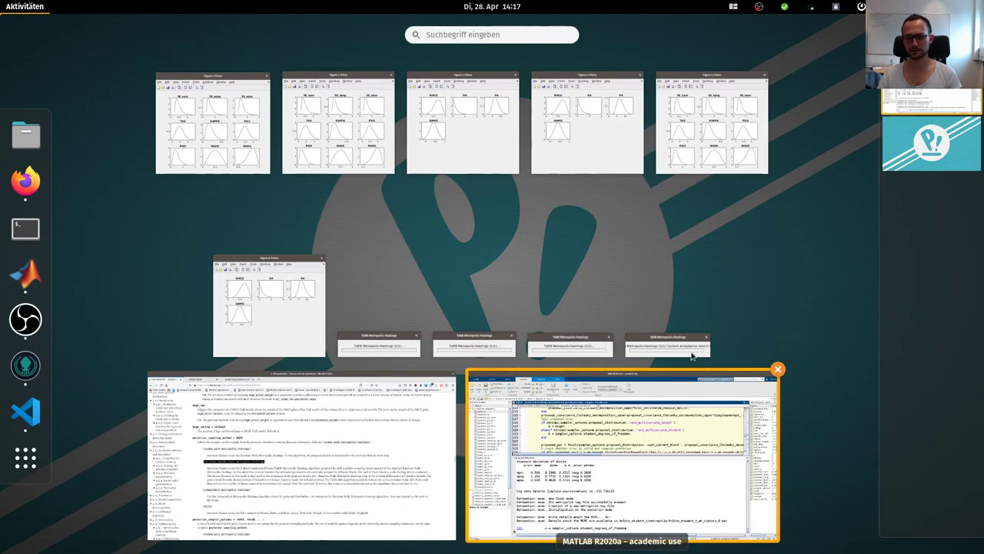
Step: Bring up the TaRB Metropolis-Hastings progress window to check its acceptance ratio
click(684, 353)
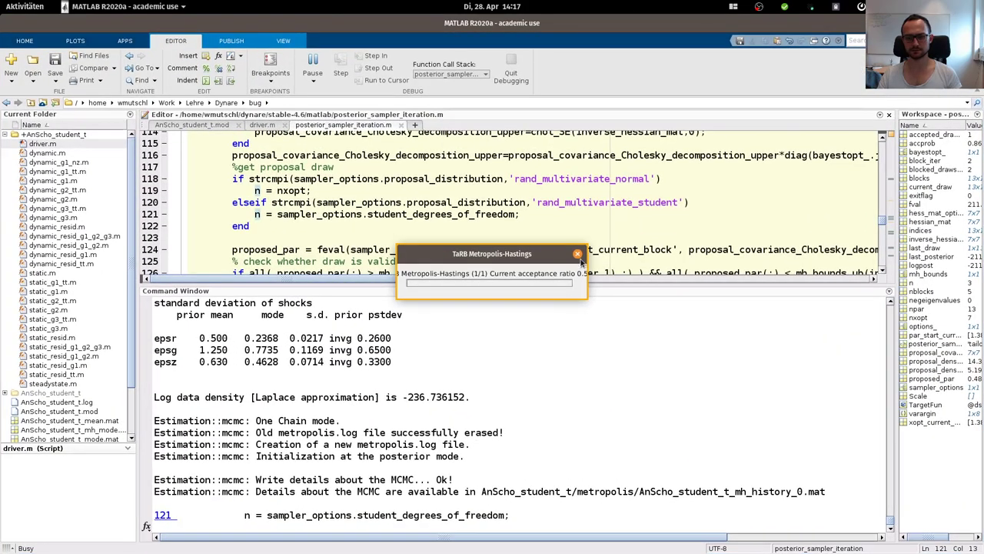
key(super)
click(643, 342)
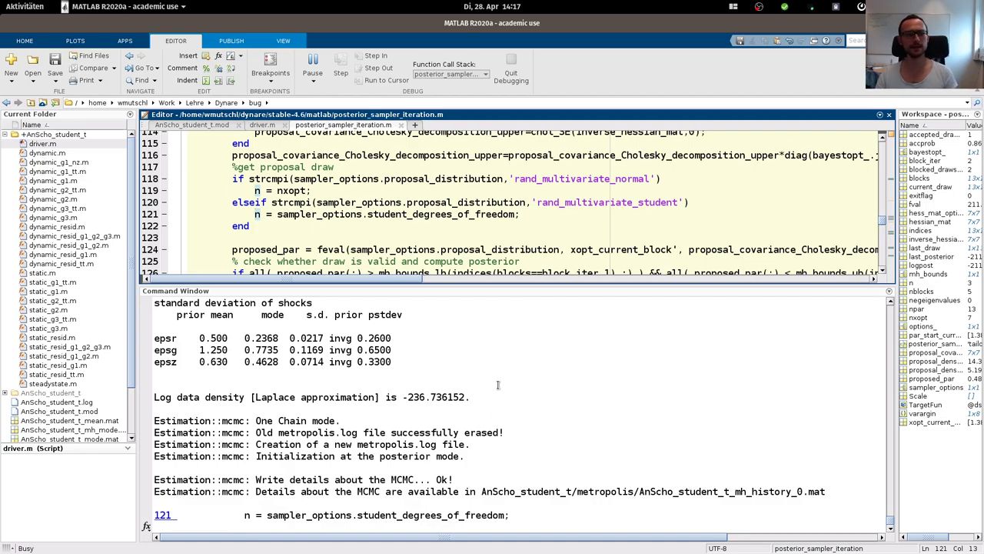
key(super)
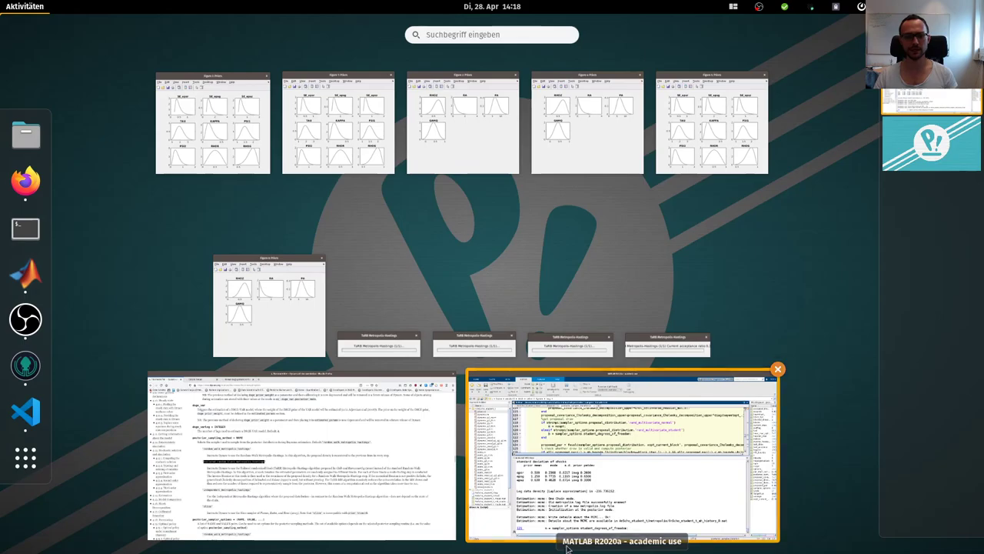
Step: Bring up Firefox and switch from the TaRB documentation to the Dynare Forum's latest topics
click(345, 442)
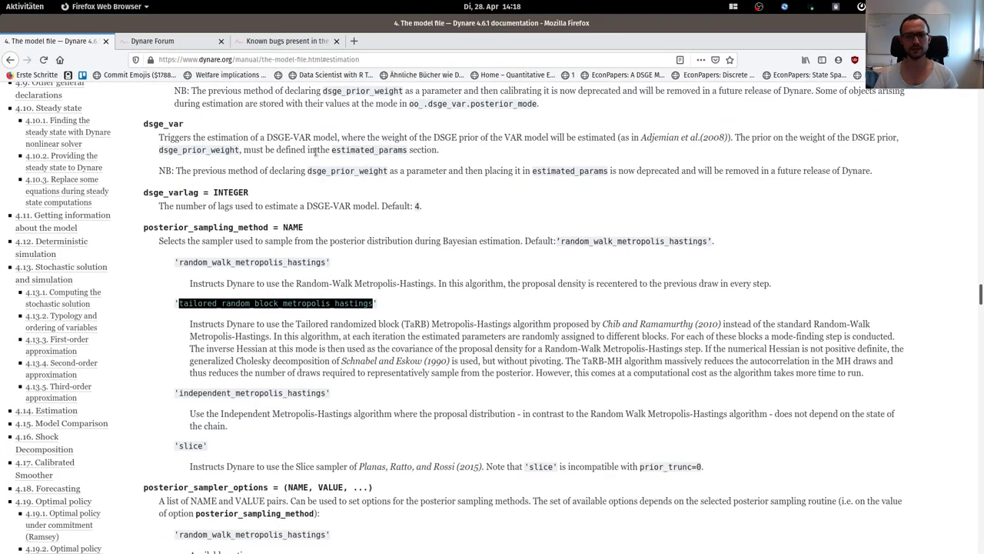
click(176, 46)
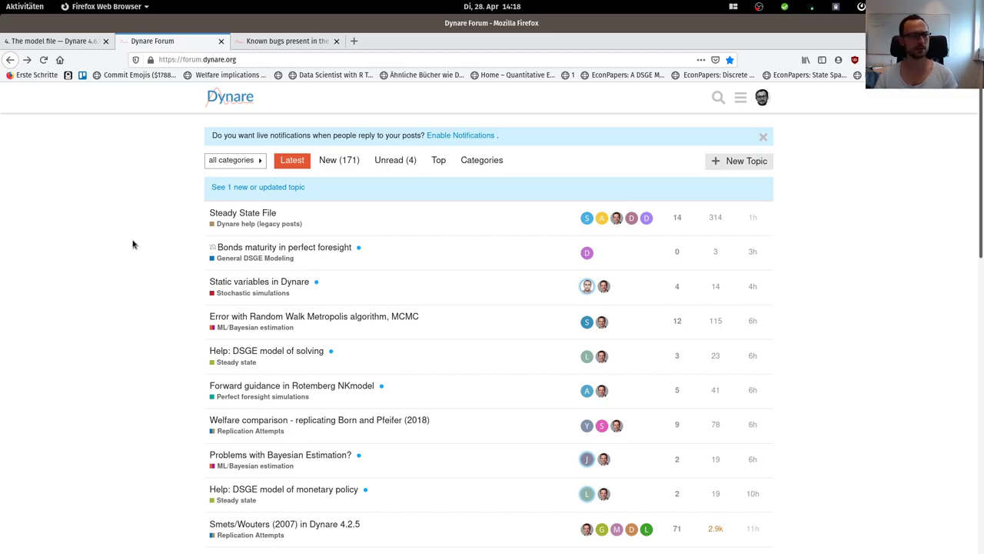
Step: Enlarge the GitLab known-bugs wiki and highlight the proposal_distribution TaRB bug entry, then return to the Forum
click(279, 43)
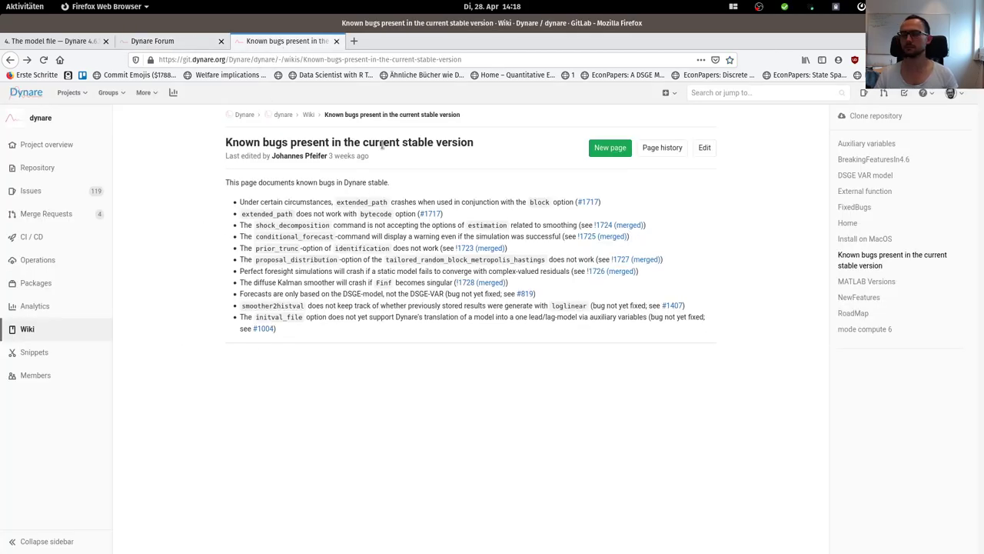
key(ctrl+plus)
key(ctrl+plus)
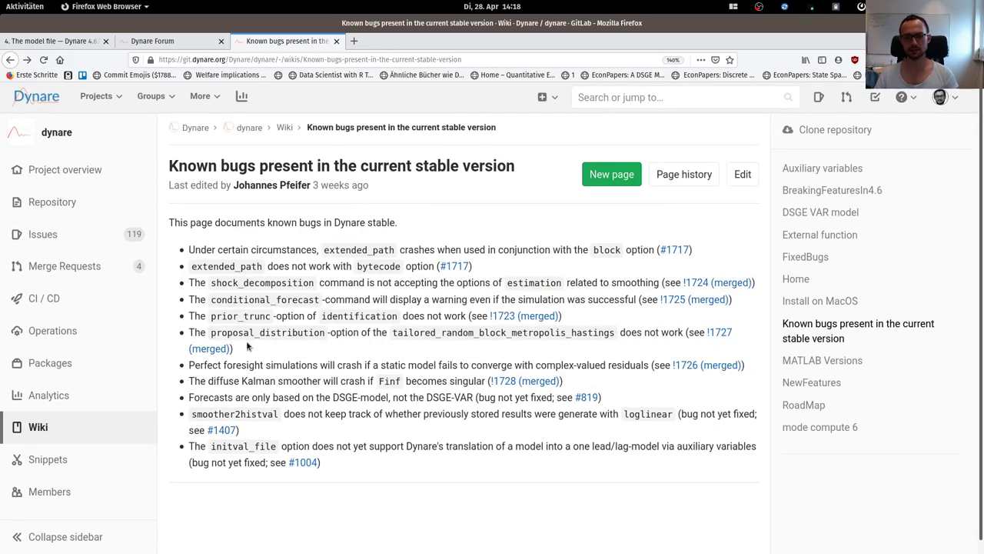
drag(189, 332, 235, 350)
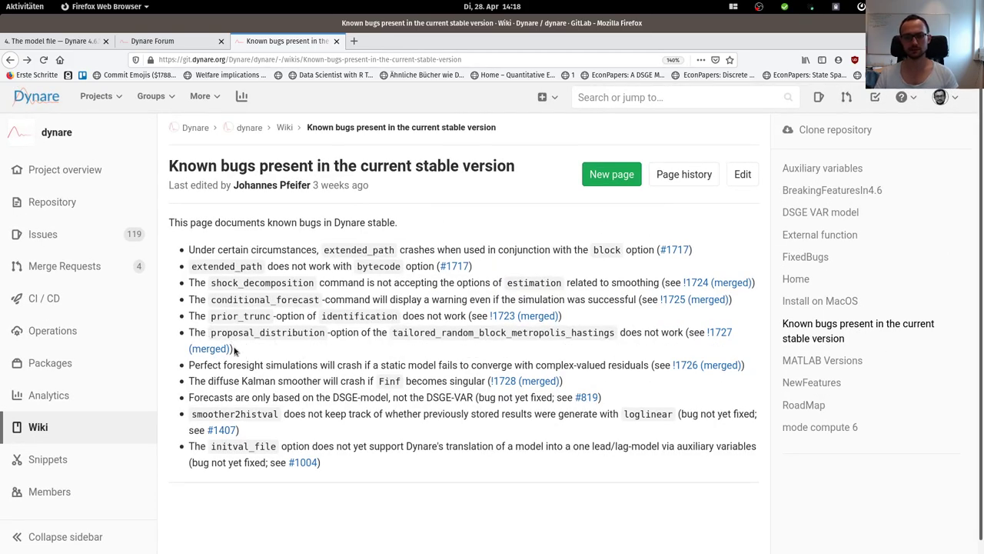
click(366, 352)
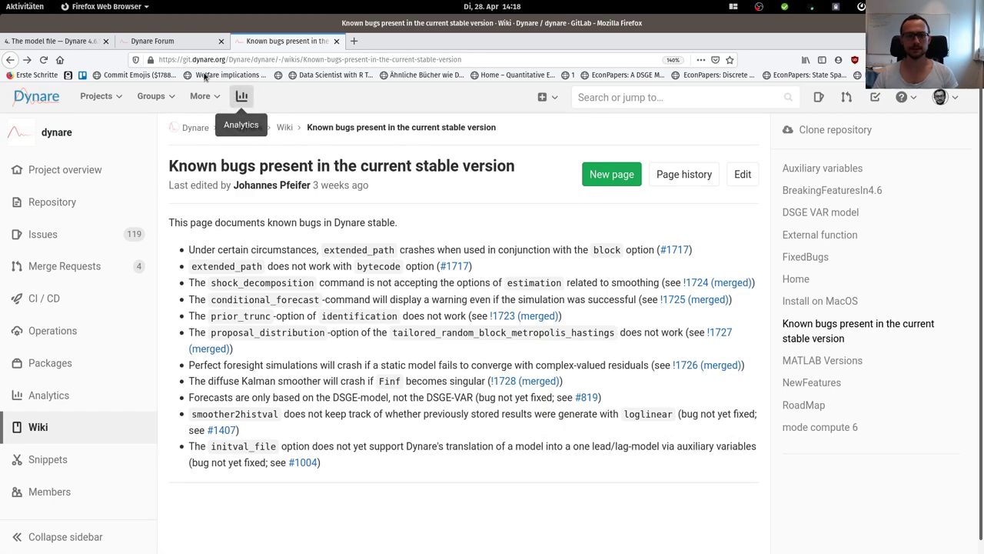
click(153, 40)
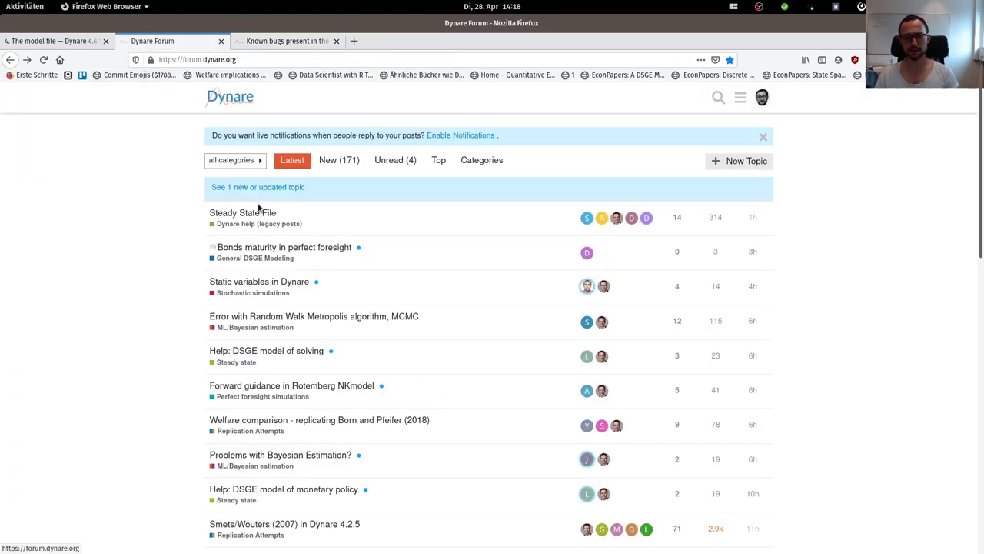
Step: Start a new Dynare Forum topic, then return to the posterior_sampling_method TaRB documentation
click(757, 165)
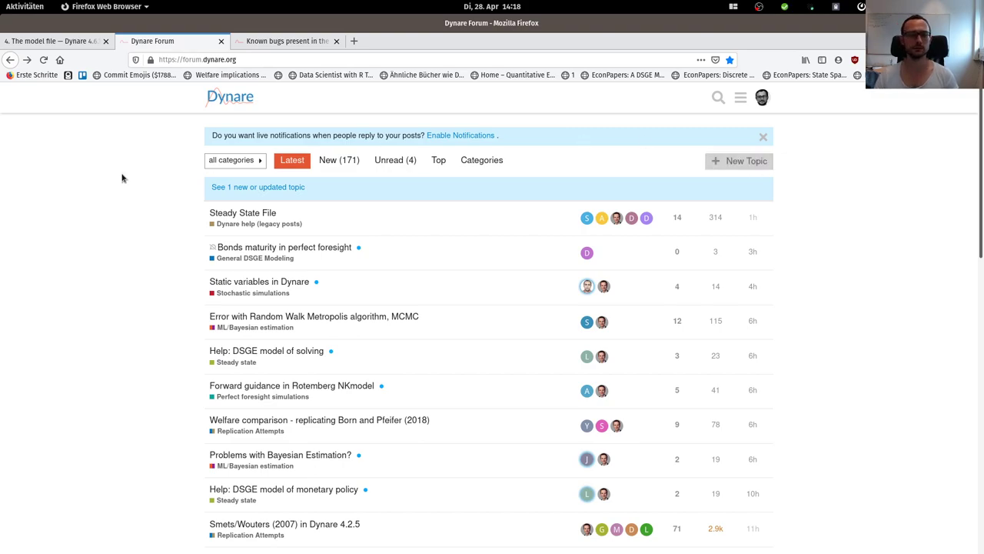
click(55, 42)
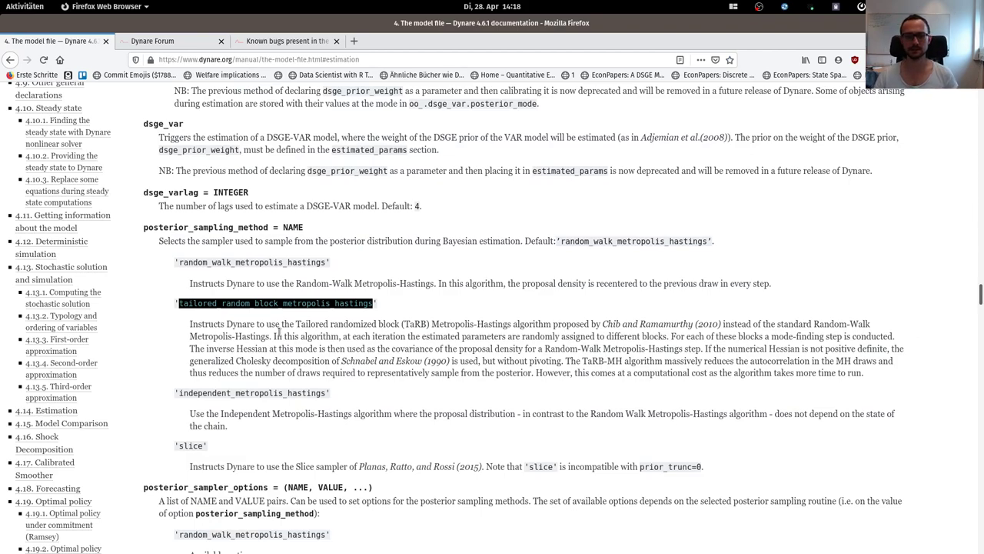
click(479, 371)
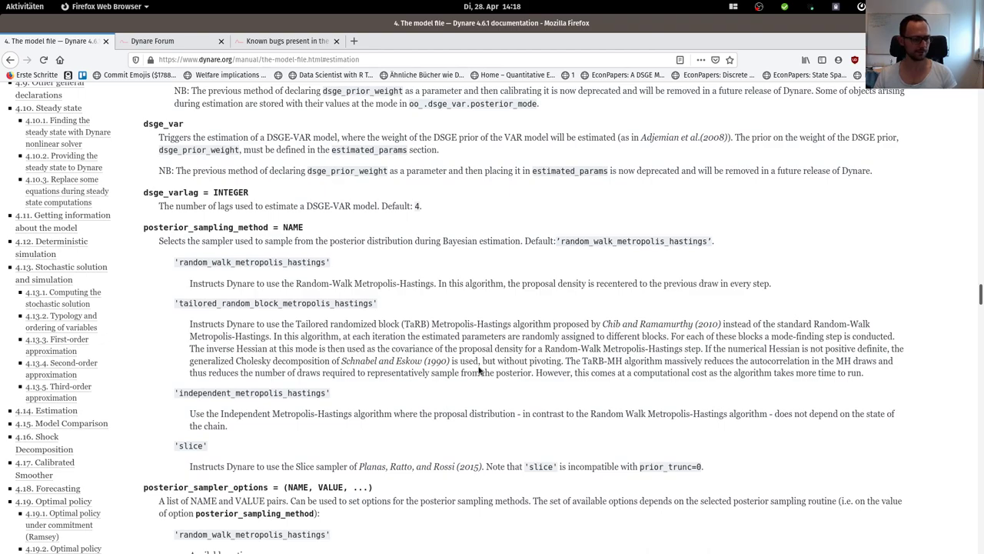